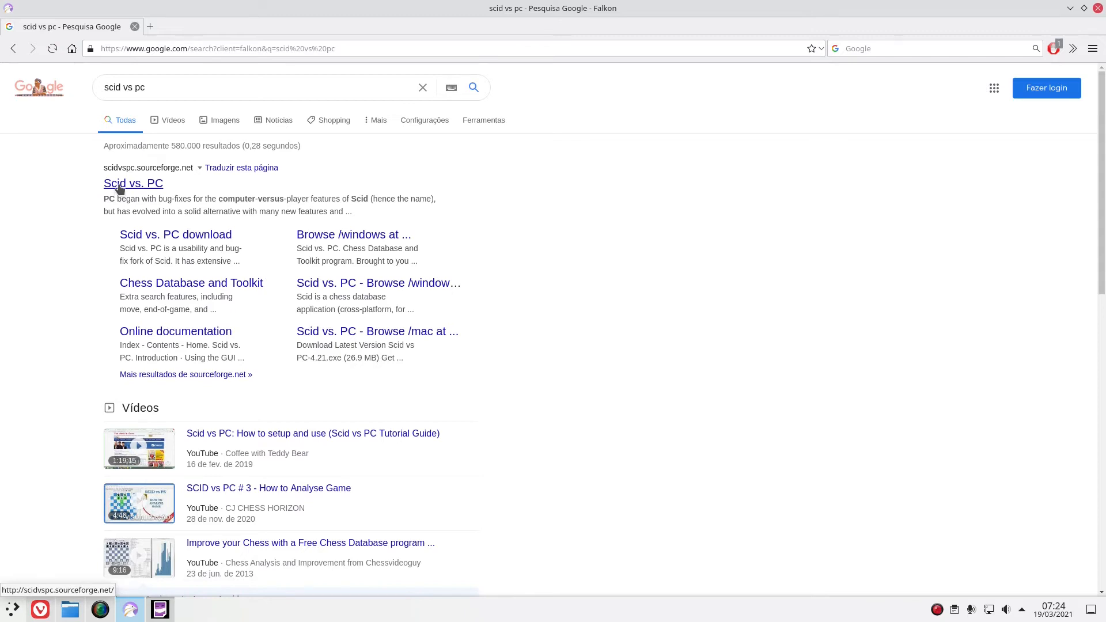
Open the Scid vs. PC website from the search results, view its Features and Downloads pages, and close the browser.
left_click(119, 188)
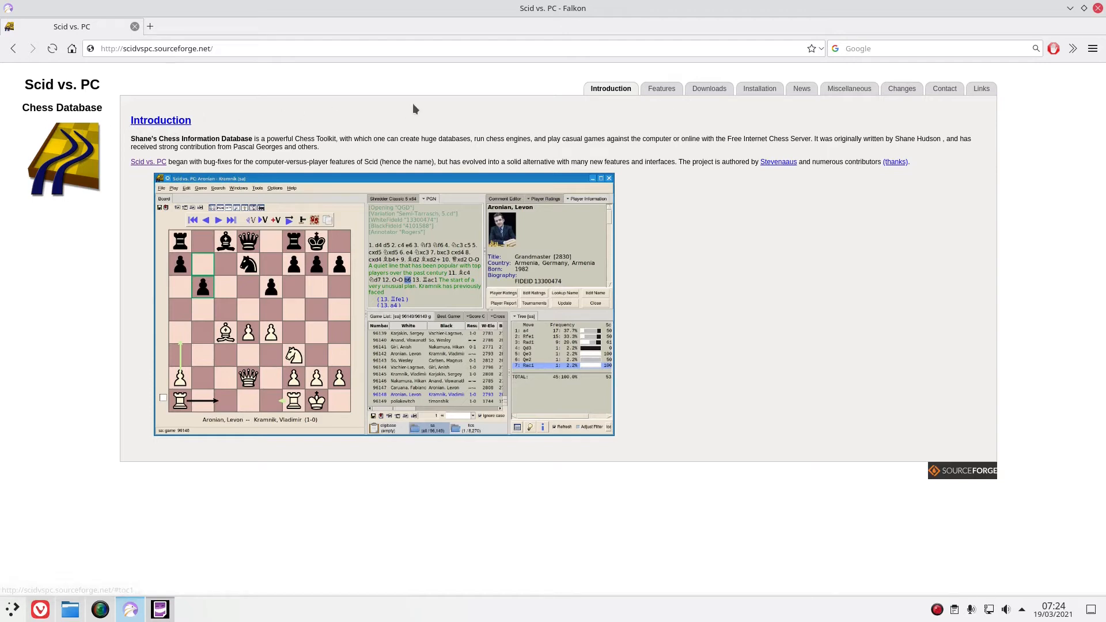
left_click(662, 92)
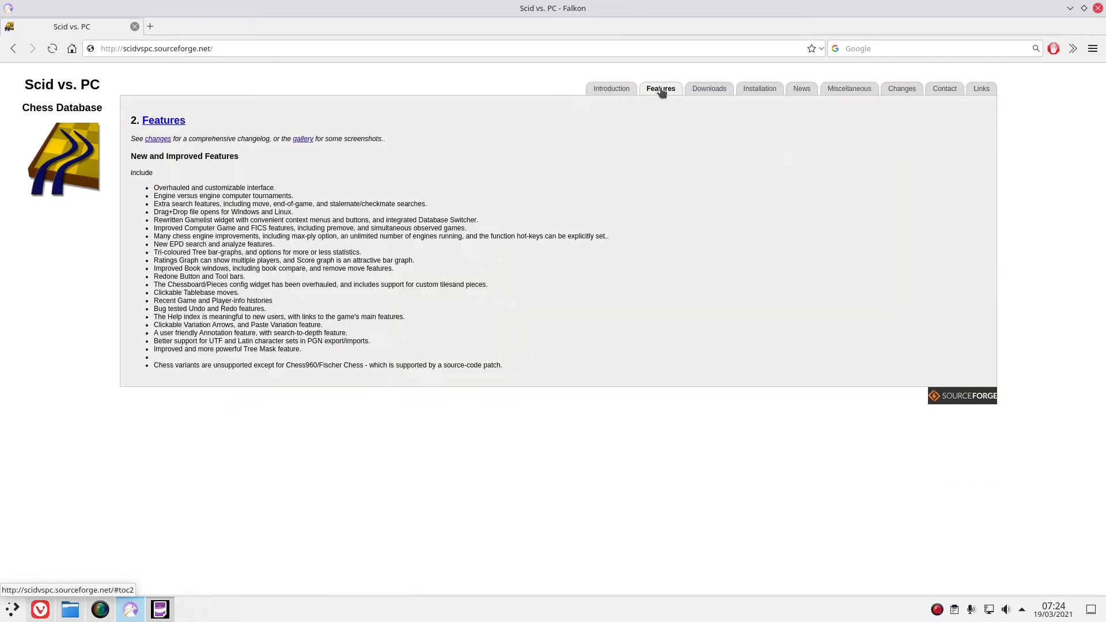
left_click(712, 92)
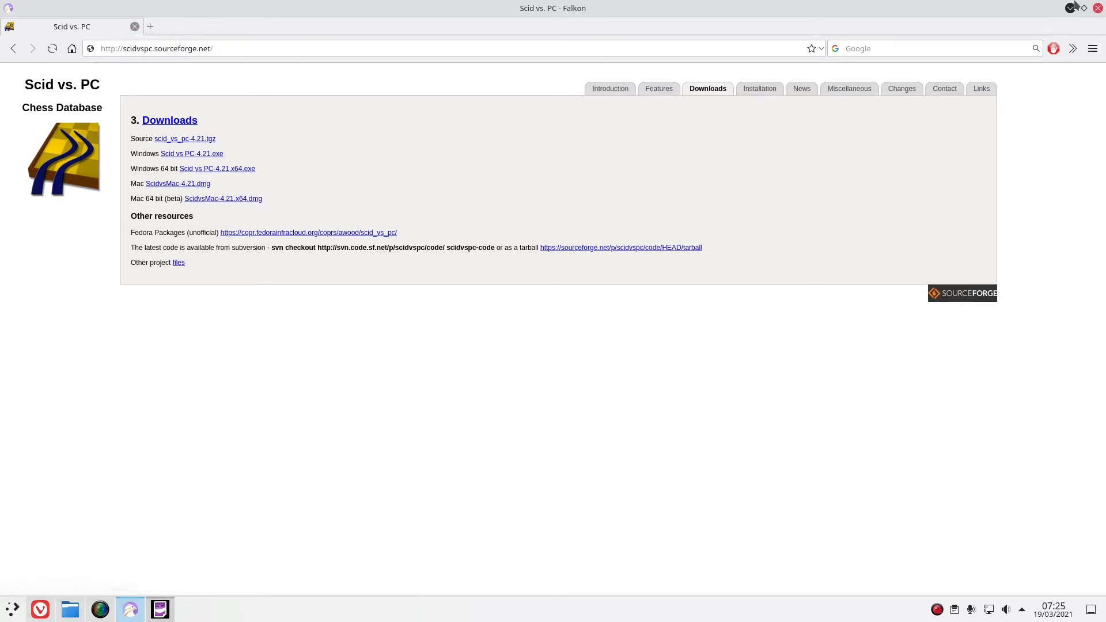
left_click(1097, 8)
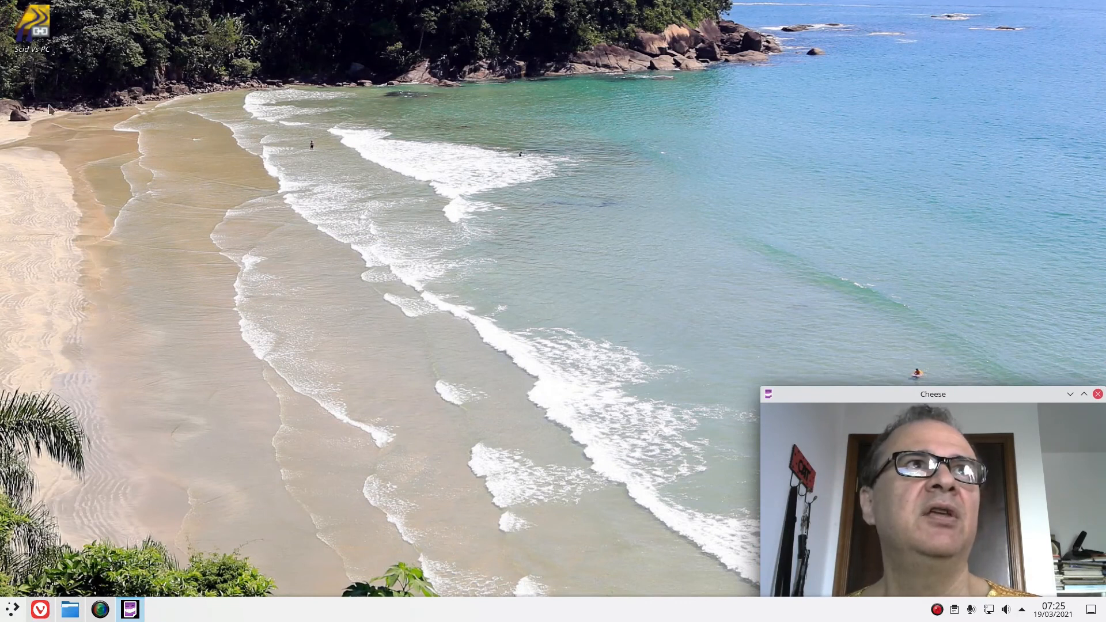
Launch Scid vs. PC from the desktop and set its interface language to Brazil Portuguese.
left_click(37, 33)
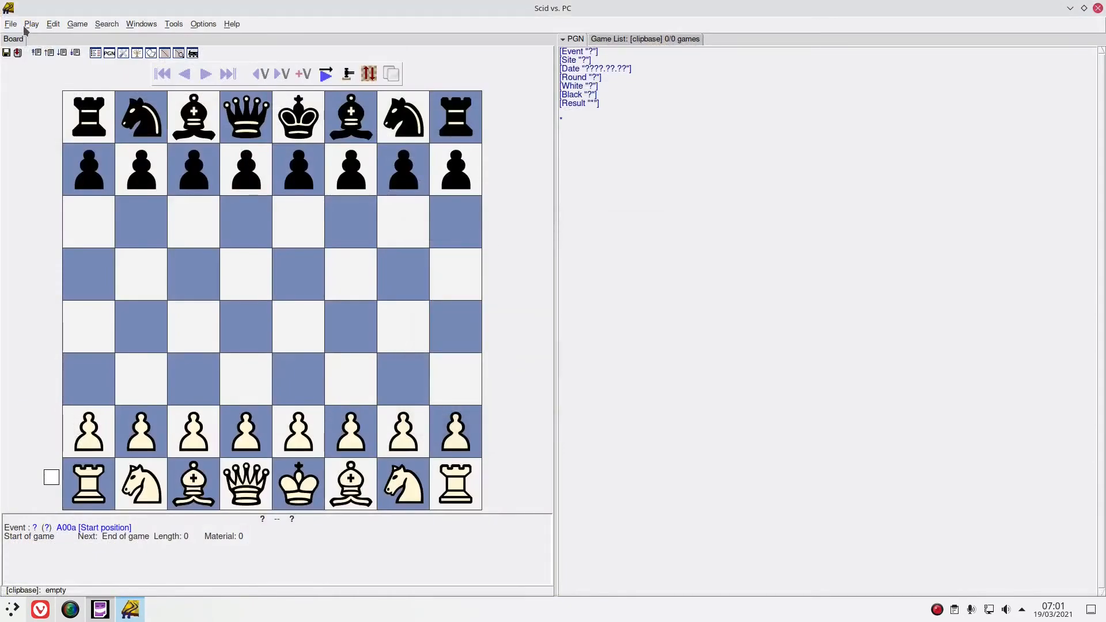
left_click(201, 25)
mouse_move(223, 110)
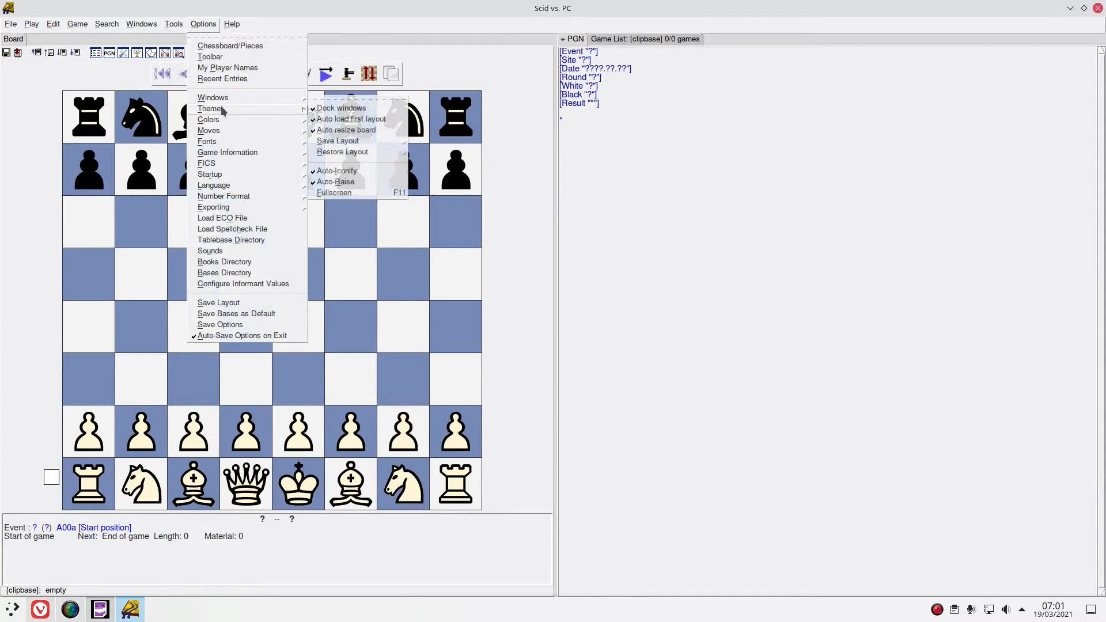
mouse_move(233, 190)
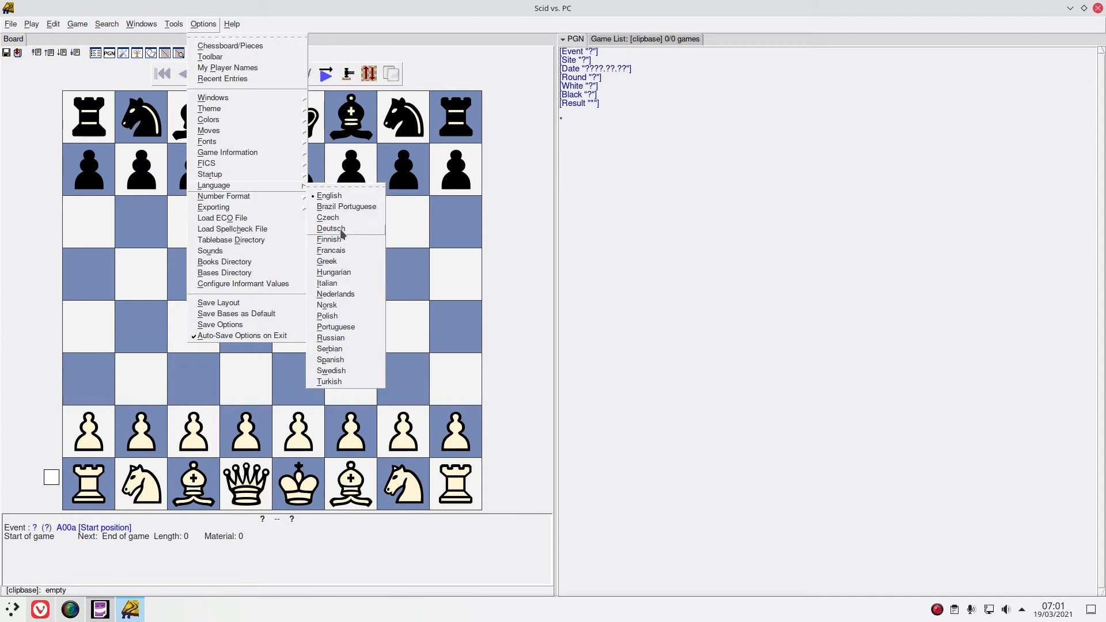
left_click(365, 212)
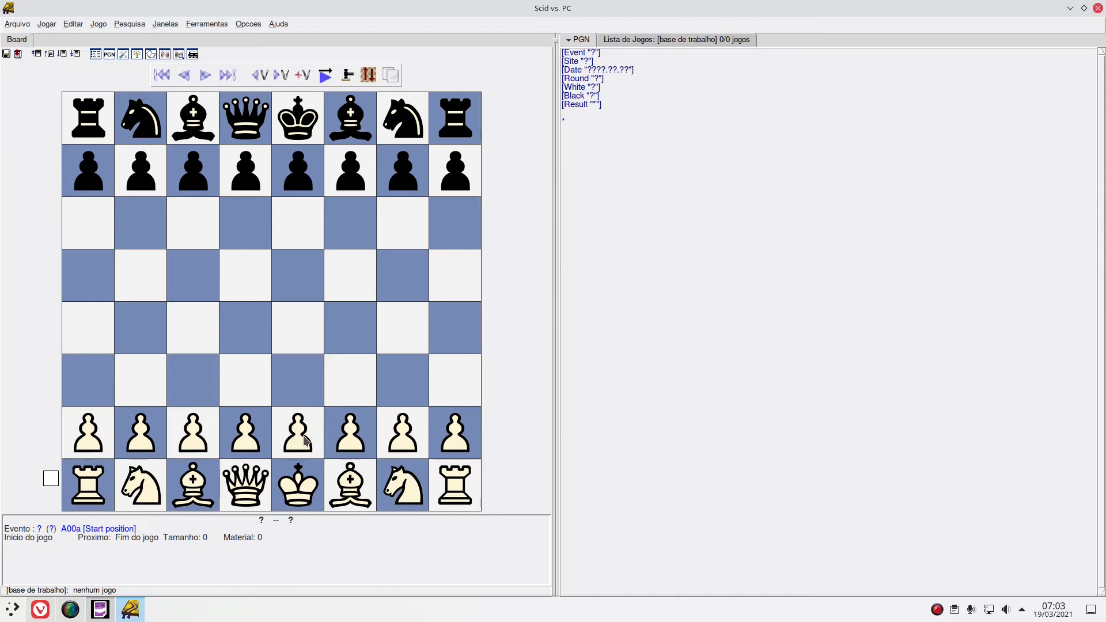
Enter the opening moves 1.e4 e5 2.Bc4 Bc5 on the board.
left_click(305, 440)
left_click(299, 334)
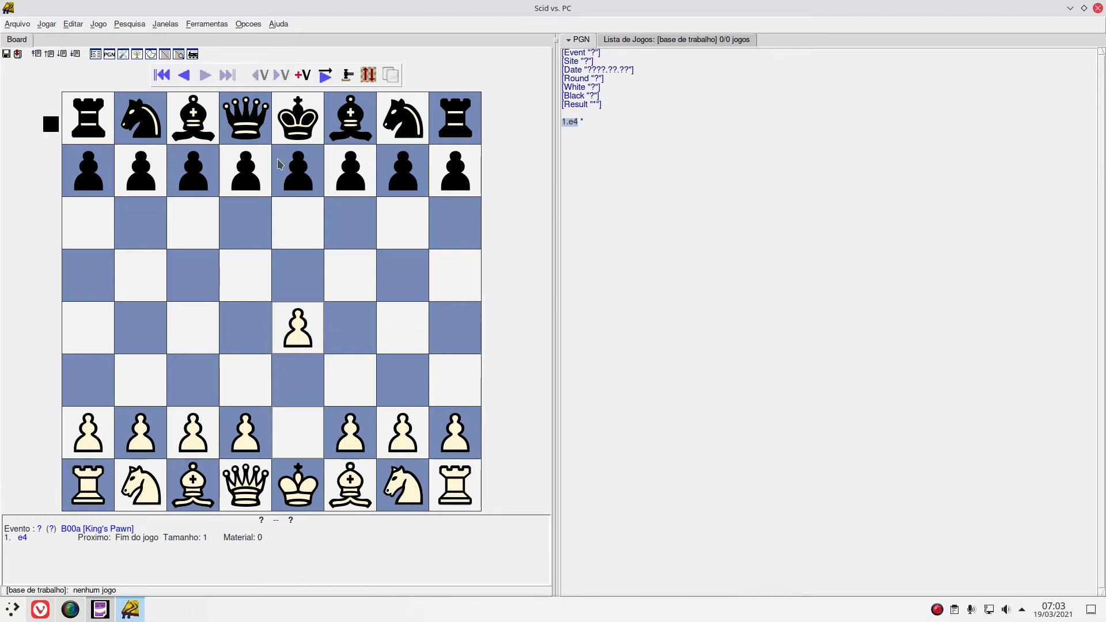
left_click(291, 164)
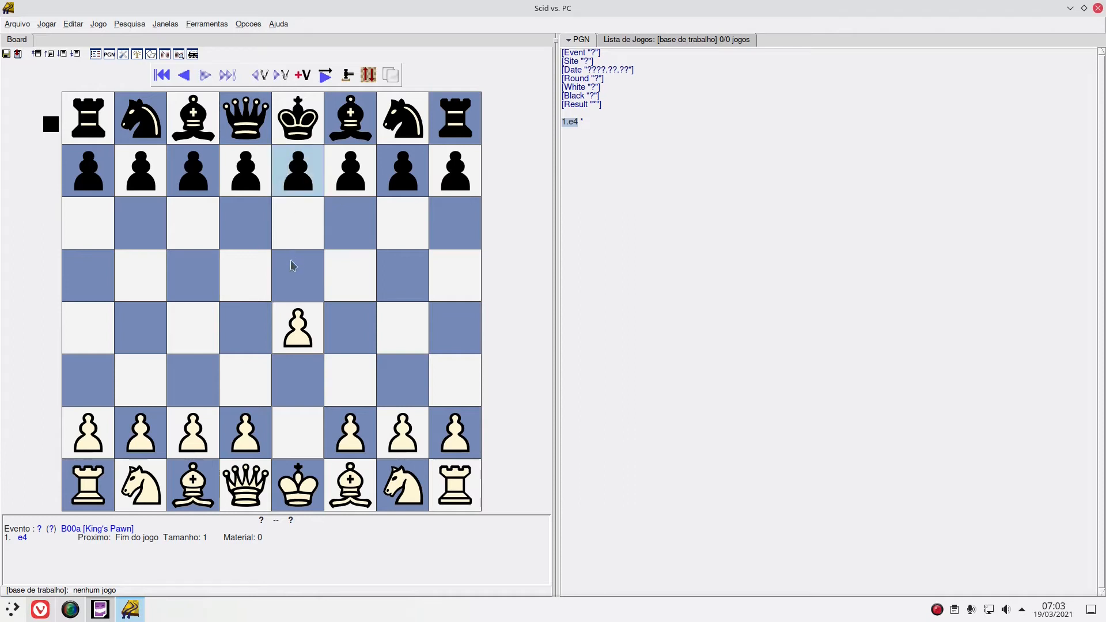
left_click(291, 279)
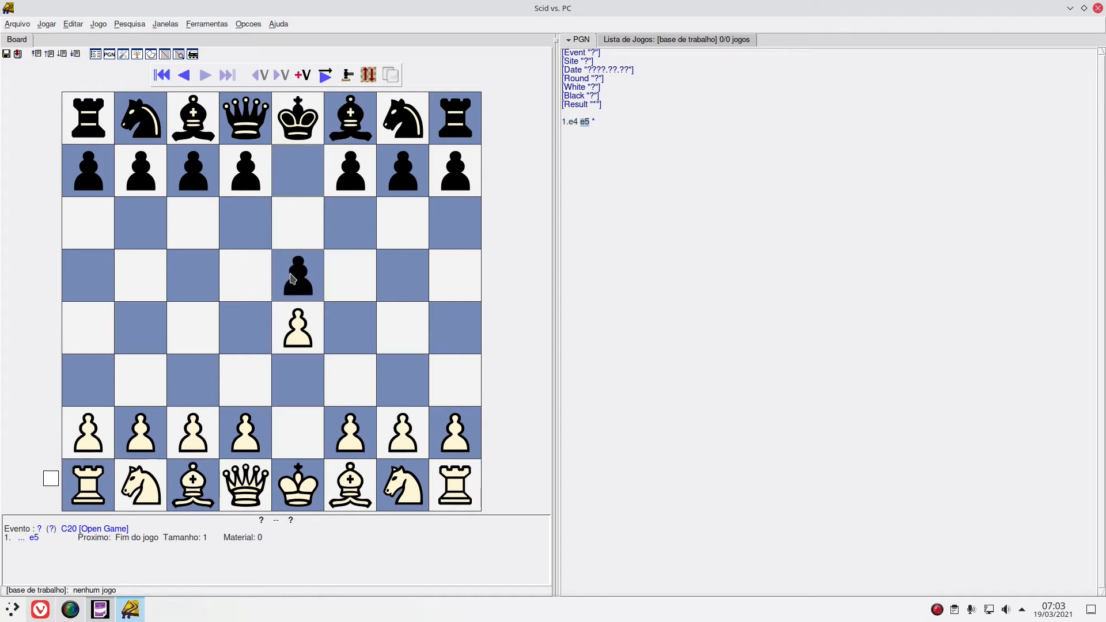
left_click(348, 482)
left_click(179, 332)
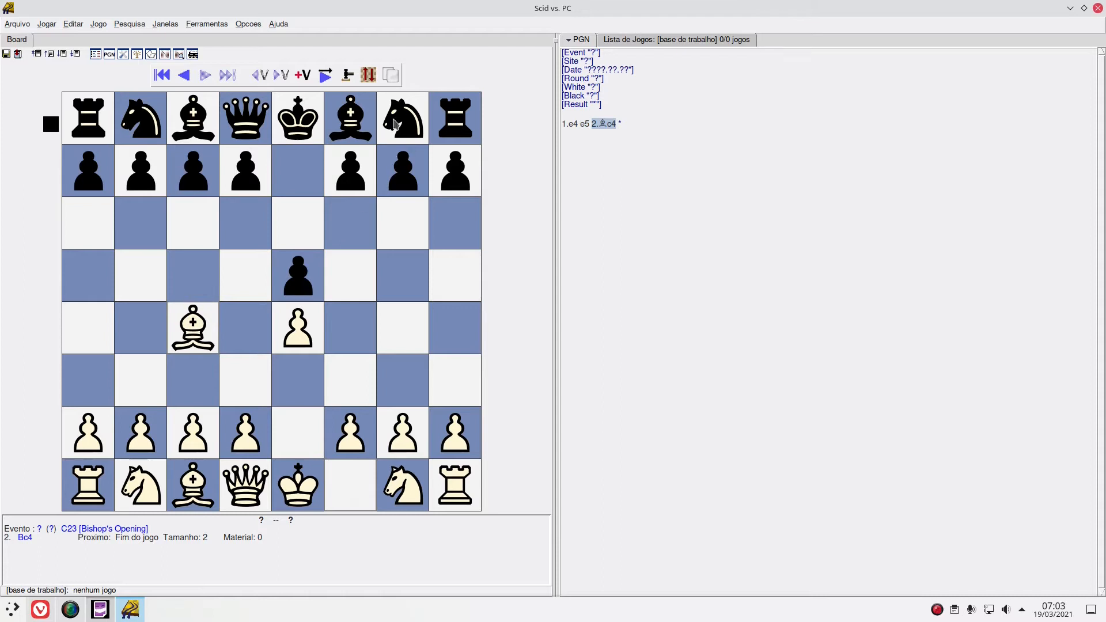
left_click(354, 111)
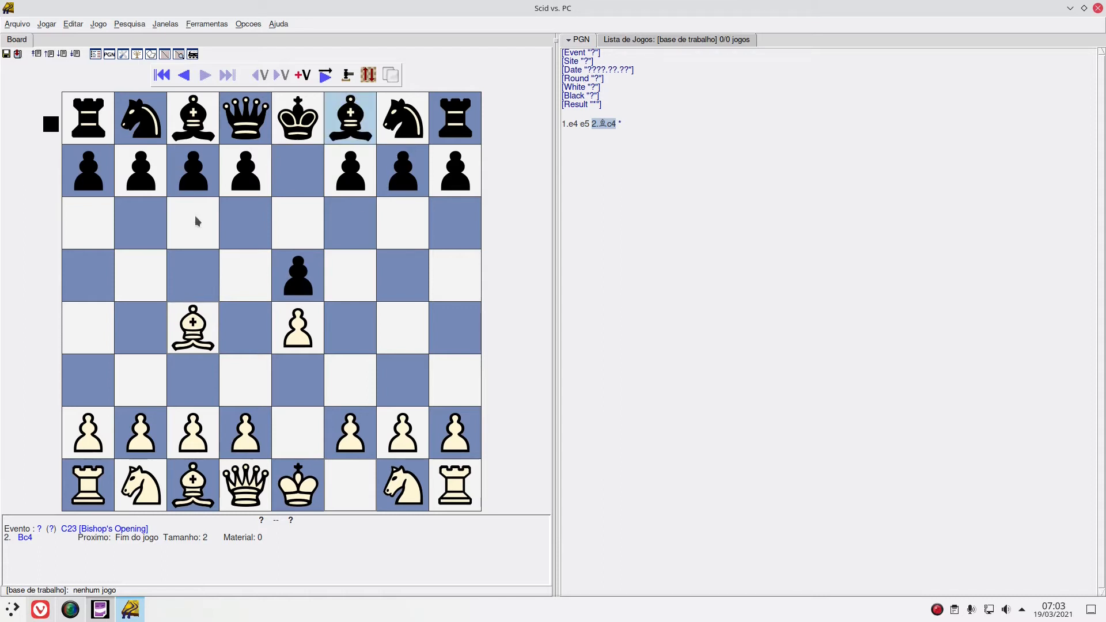
left_click(183, 278)
Finish the game on the board with the moves 3.Qf3 d6 4.Qxf7#.
left_click(236, 496)
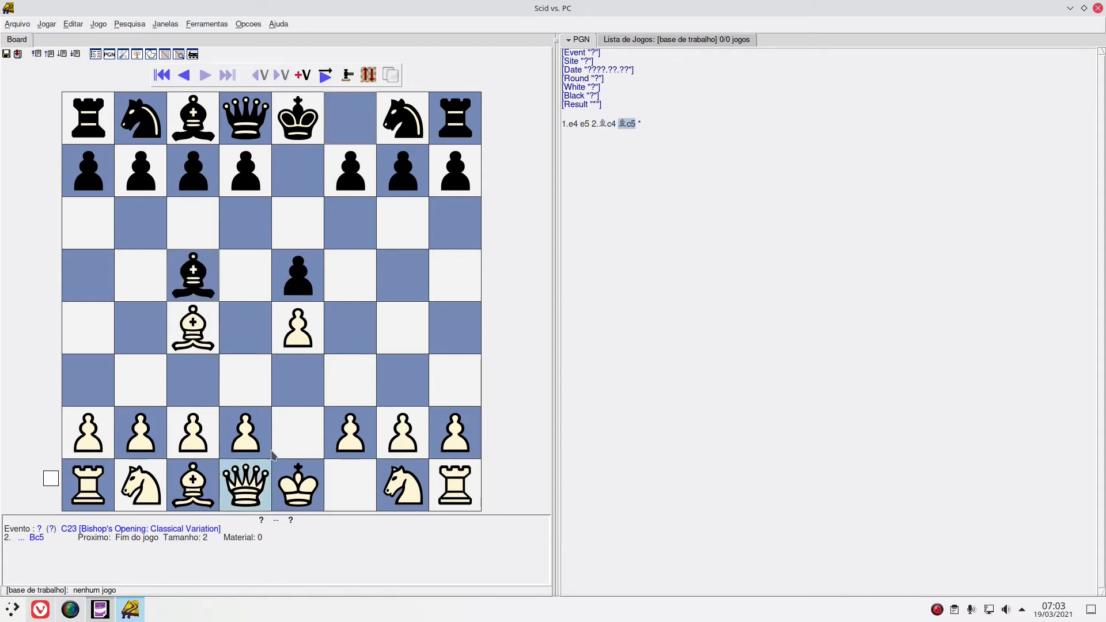
left_click(342, 387)
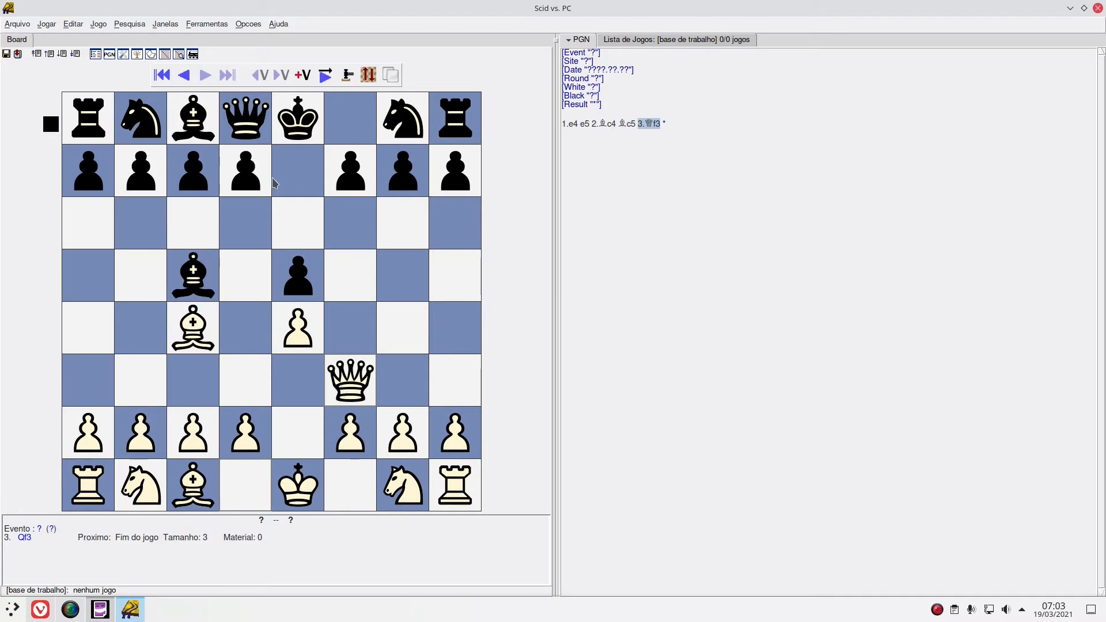
left_click(242, 174)
left_click(246, 227)
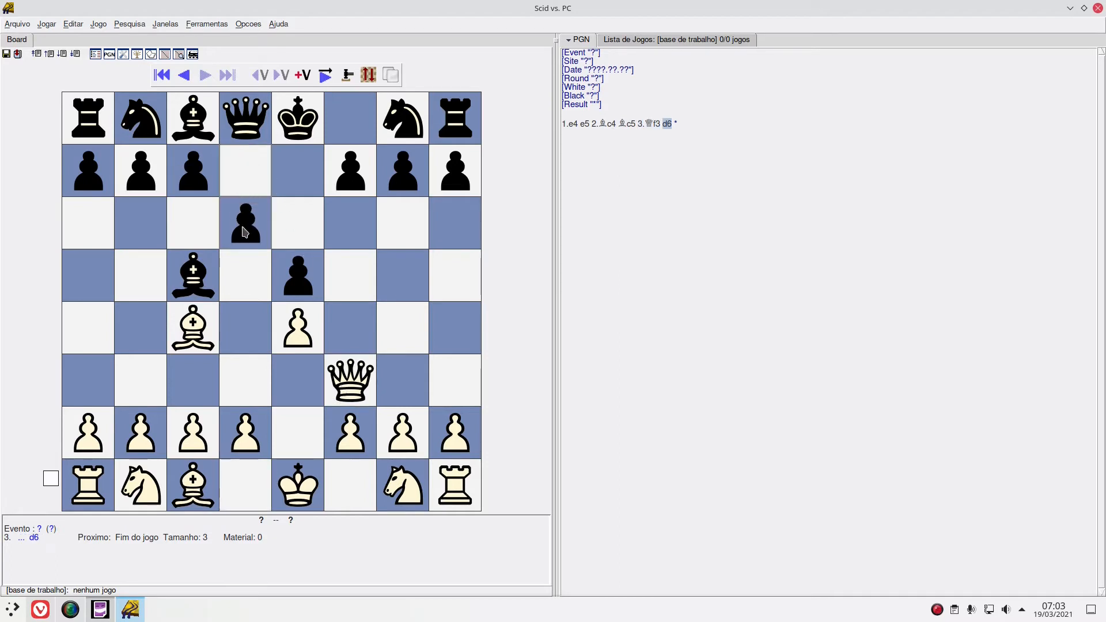
left_click(351, 173)
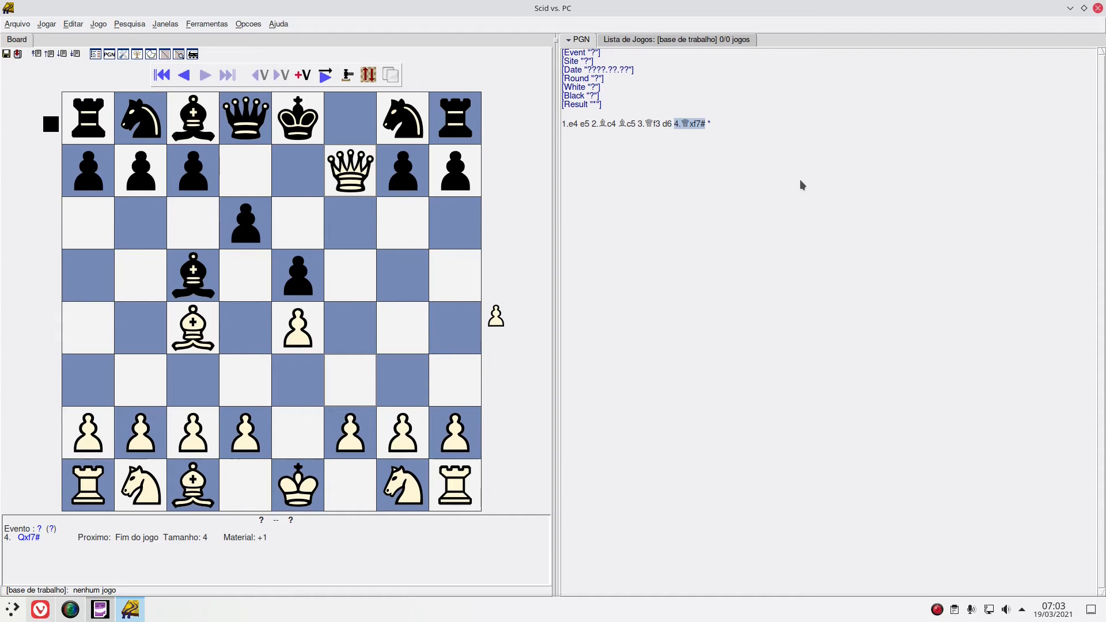
Create a new Scid database named "Meus jogos" in the Xadrez folder.
left_click(105, 26)
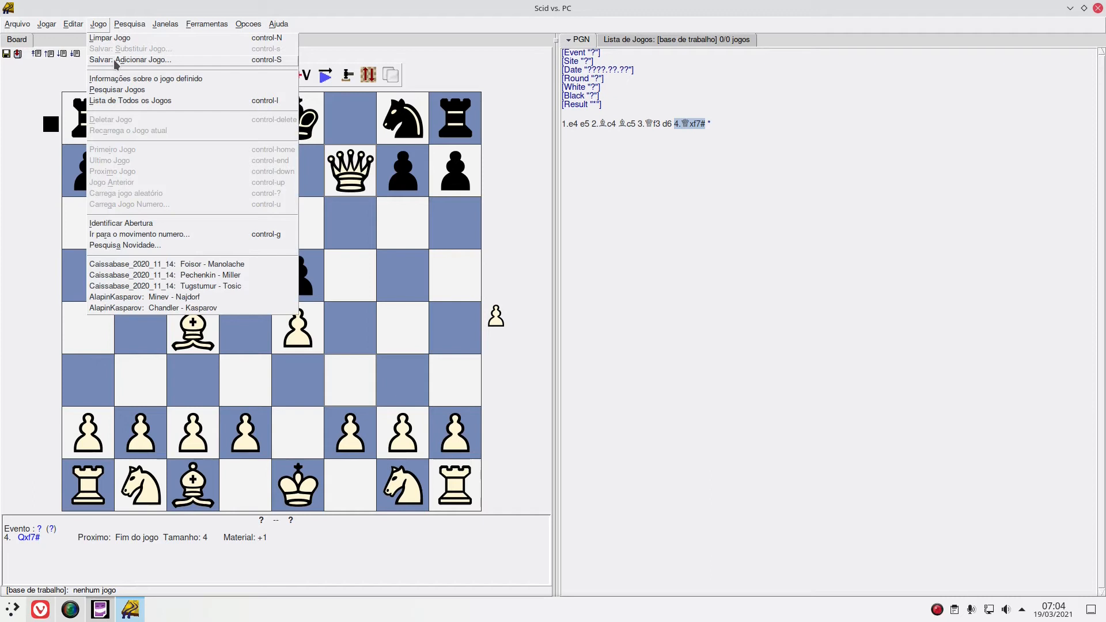
left_click(31, 38)
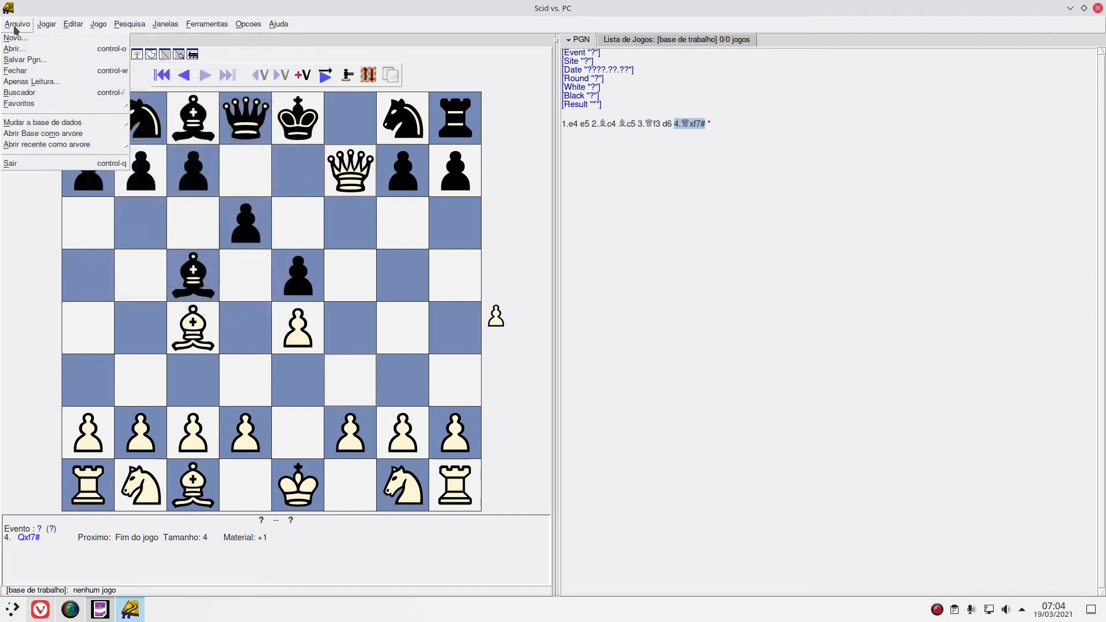
left_click(17, 26)
left_click(26, 38)
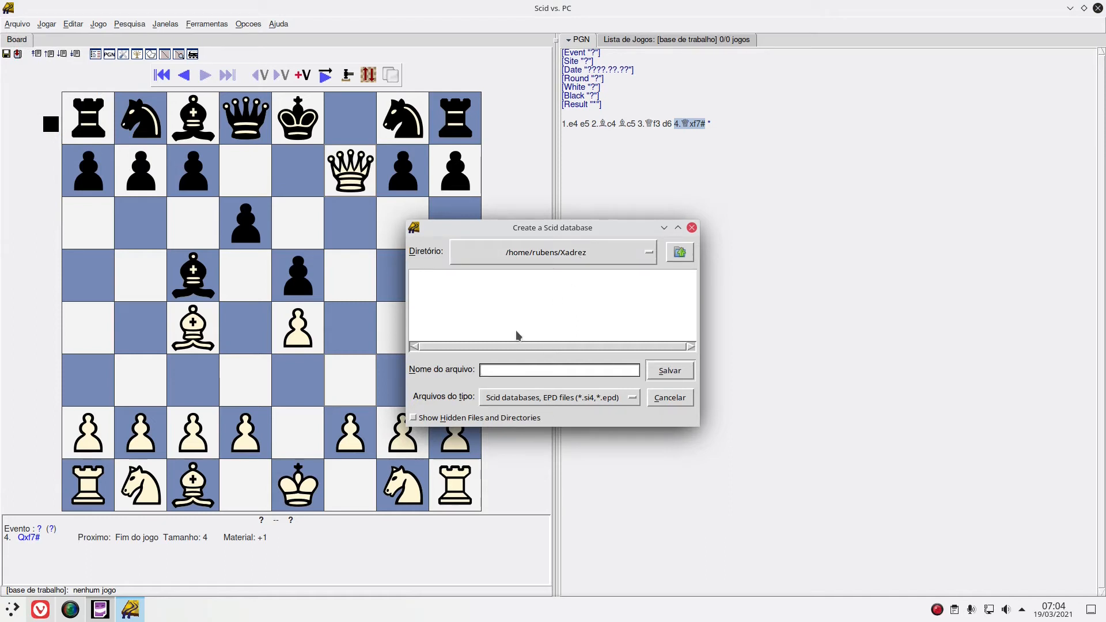
type("Meus jogos")
left_click(683, 374)
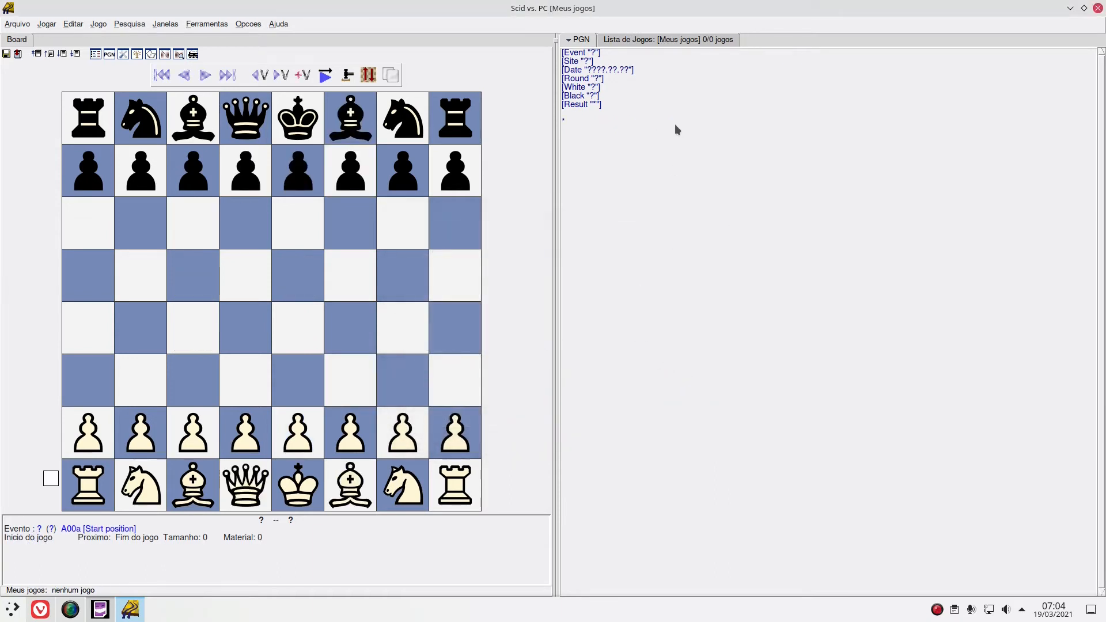
Show the game list and switch to the "base de trabalho" database.
left_click(649, 40)
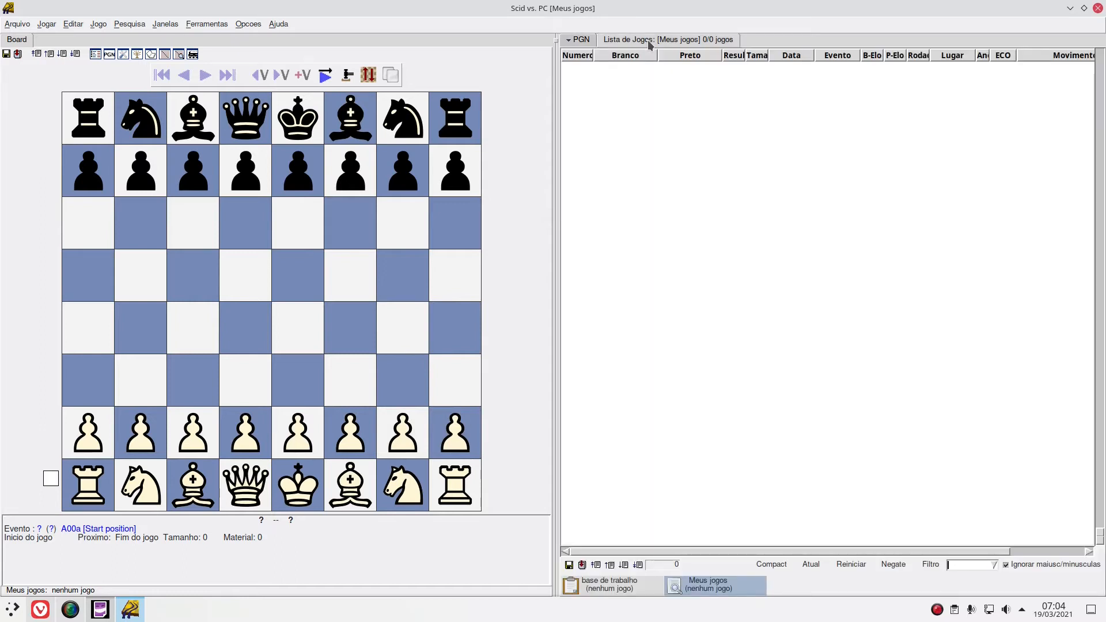
left_click(578, 40)
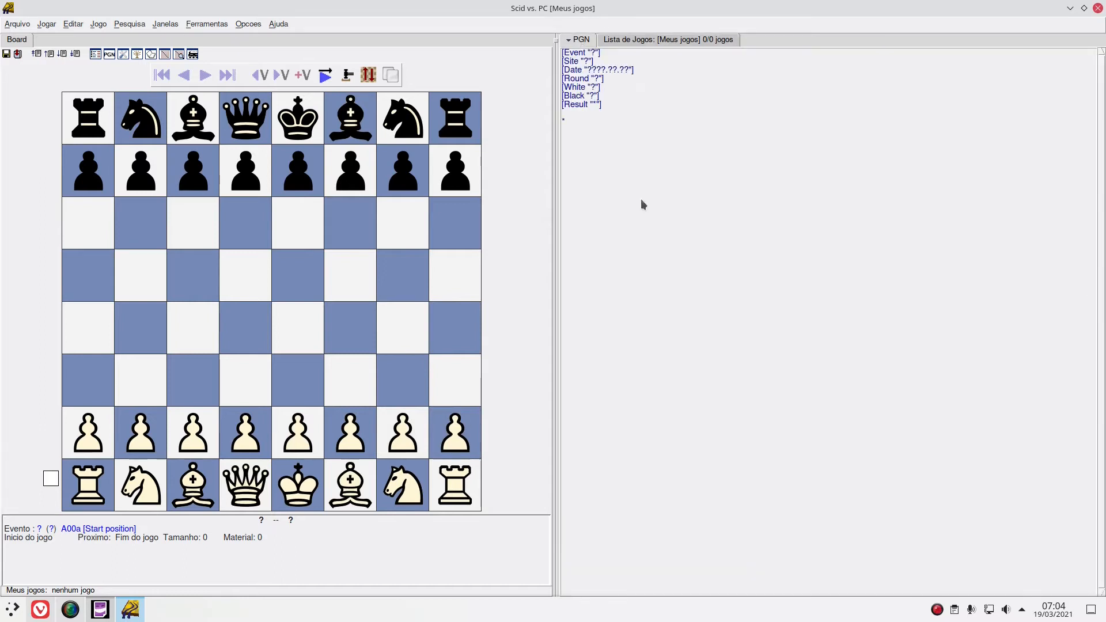
left_click(647, 39)
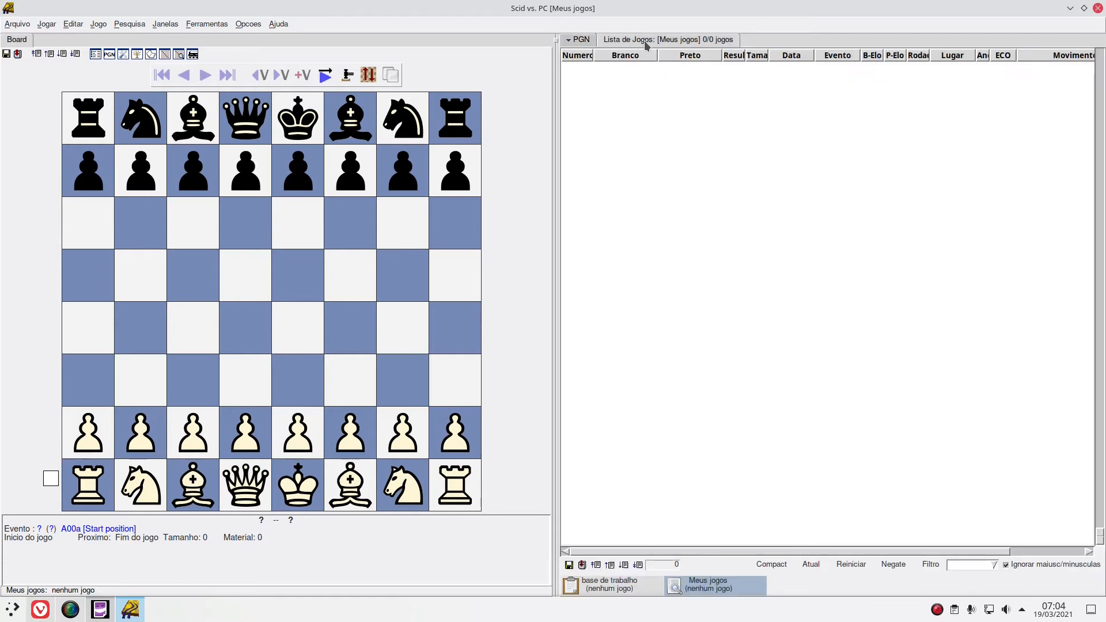
left_click(637, 587)
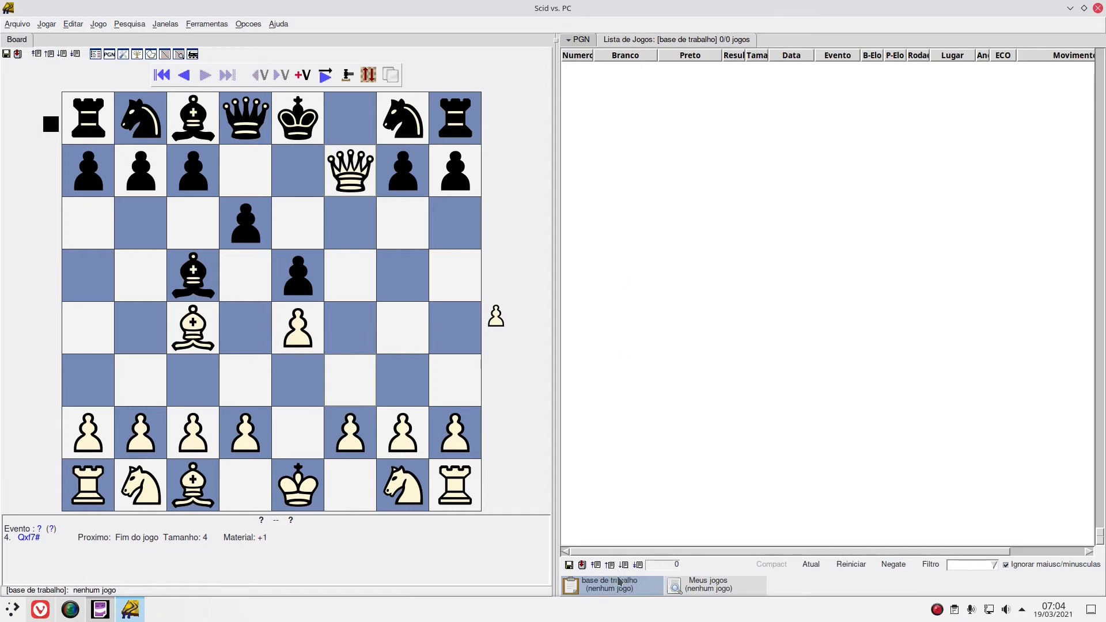
Try to copy the contents of "base de trabalho" into the "Meus jogos" database.
left_click_drag(614, 590, 707, 592)
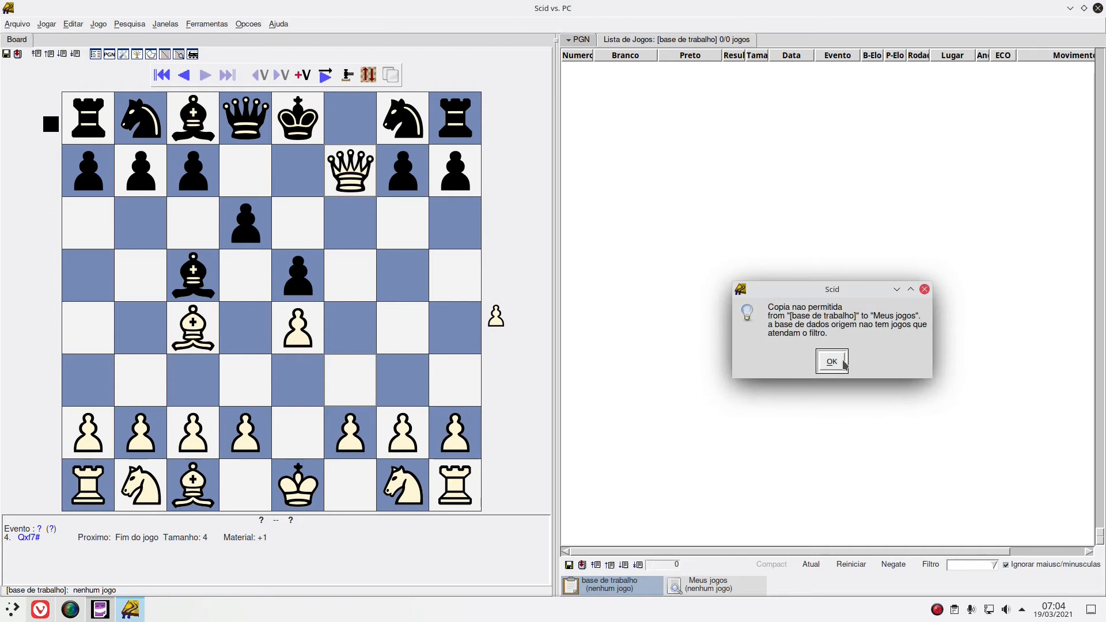
left_click(843, 363)
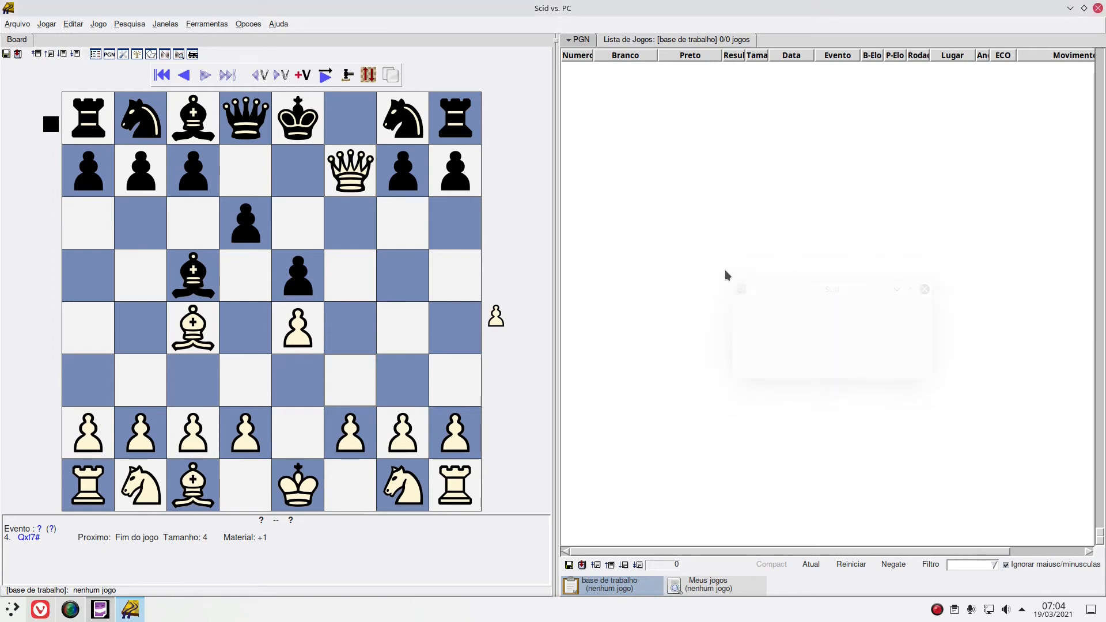
Start adding the current game to "base de trabalho", entering the White player's name, Black as "Novato" and the event "Torneio".
left_click(98, 25)
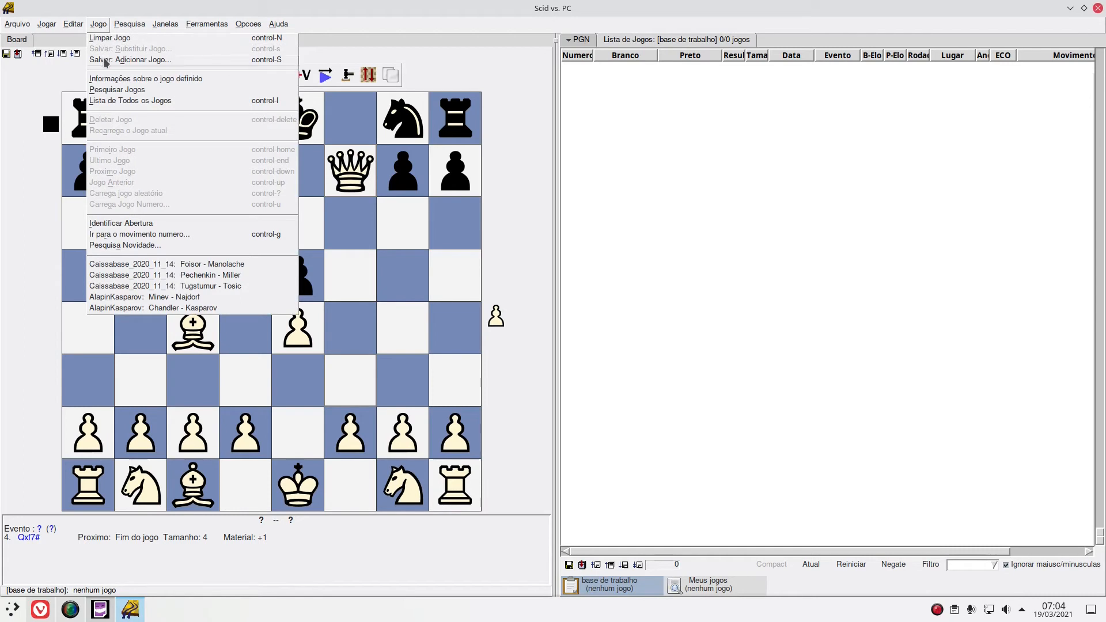
left_click(105, 61)
left_click(434, 179)
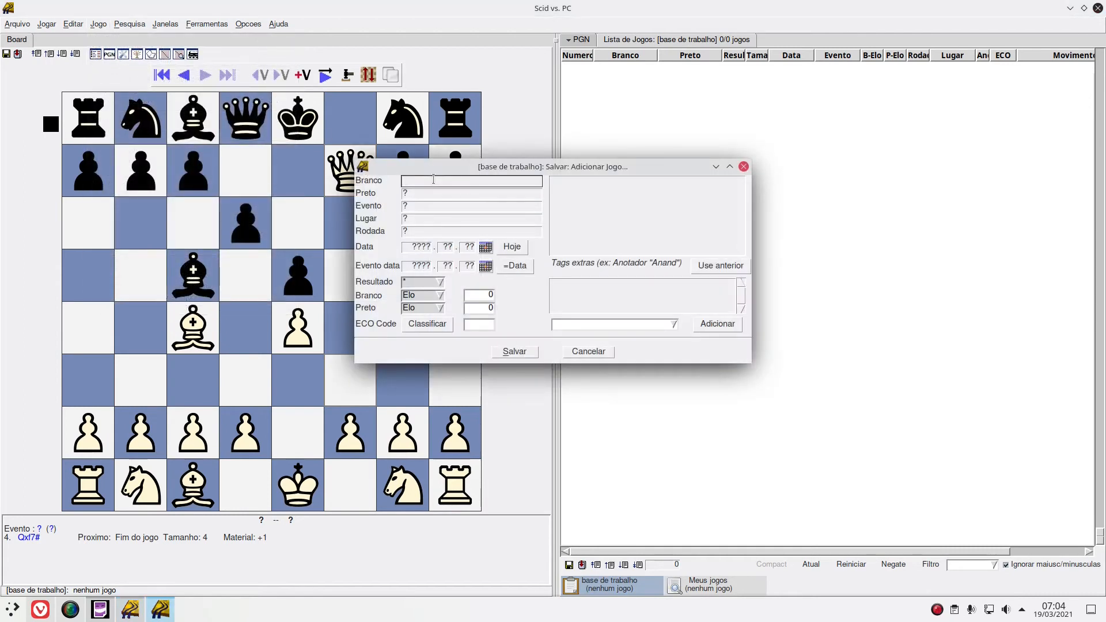
type("Rubens")
left_click(425, 193)
key("BackSpace")
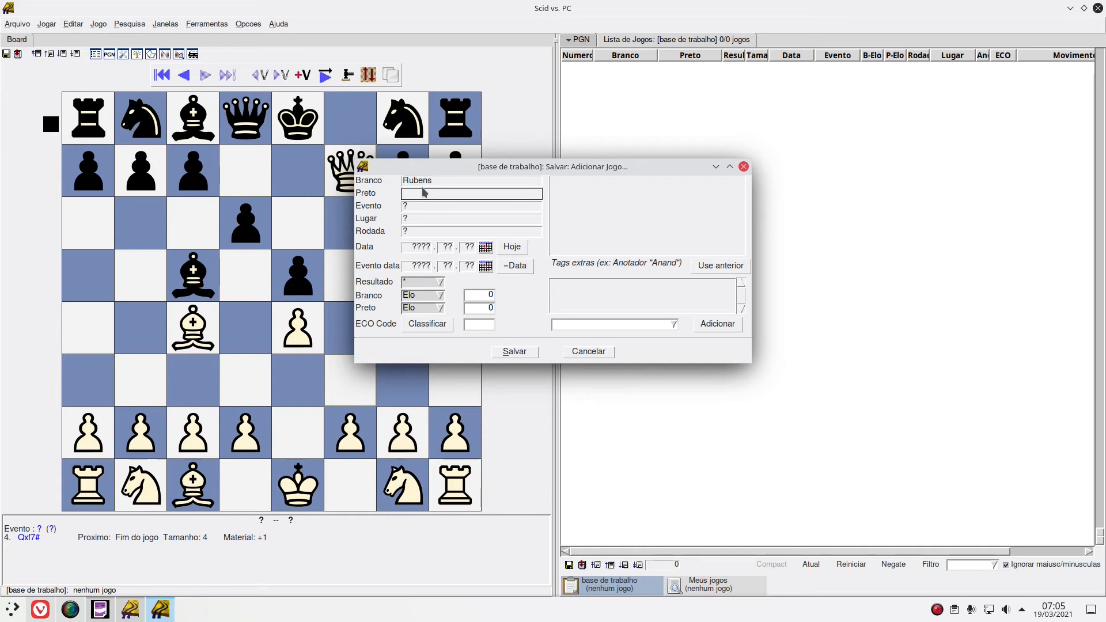
type("Novato")
key("Tab")
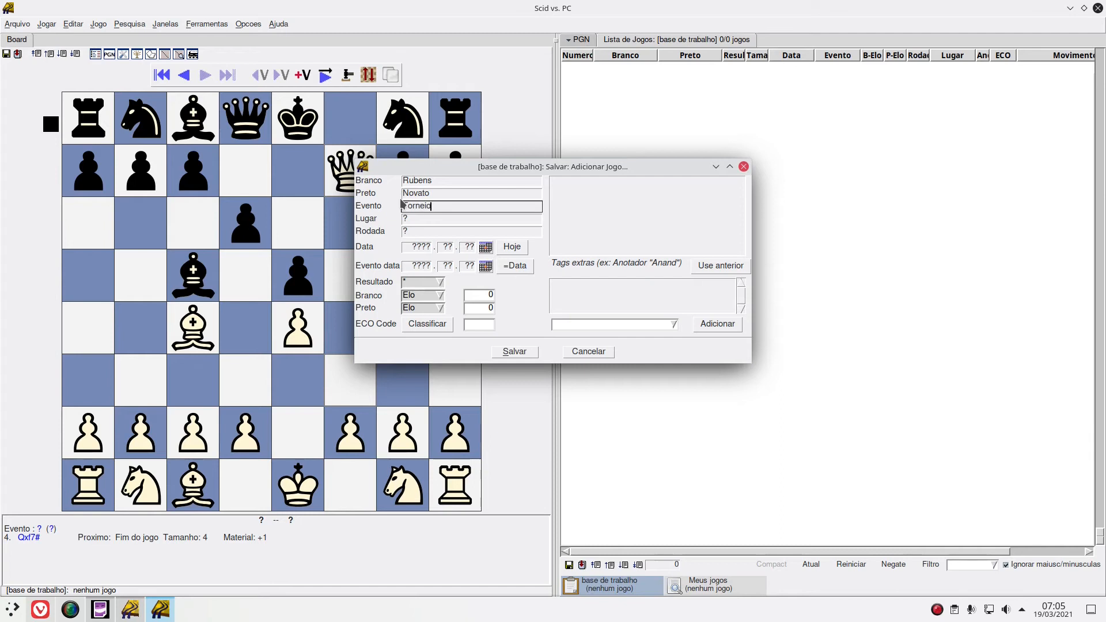
Set the game's place to "São Paulo" and its round to 3.
left_click(460, 220)
key("BackSpace")
type("São Paulo")
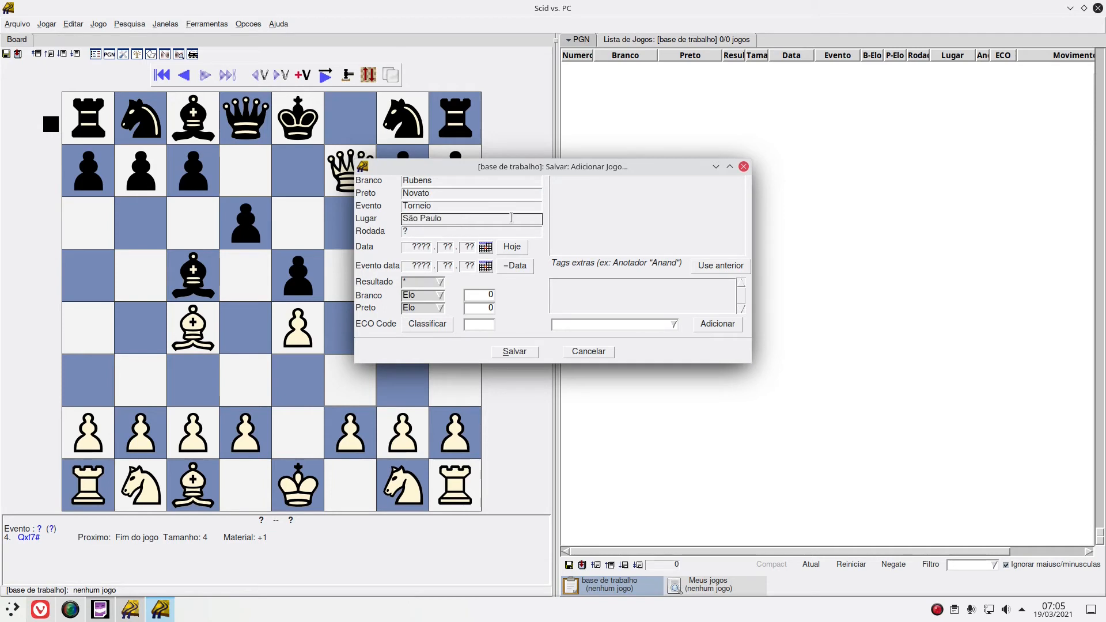
left_click(430, 231)
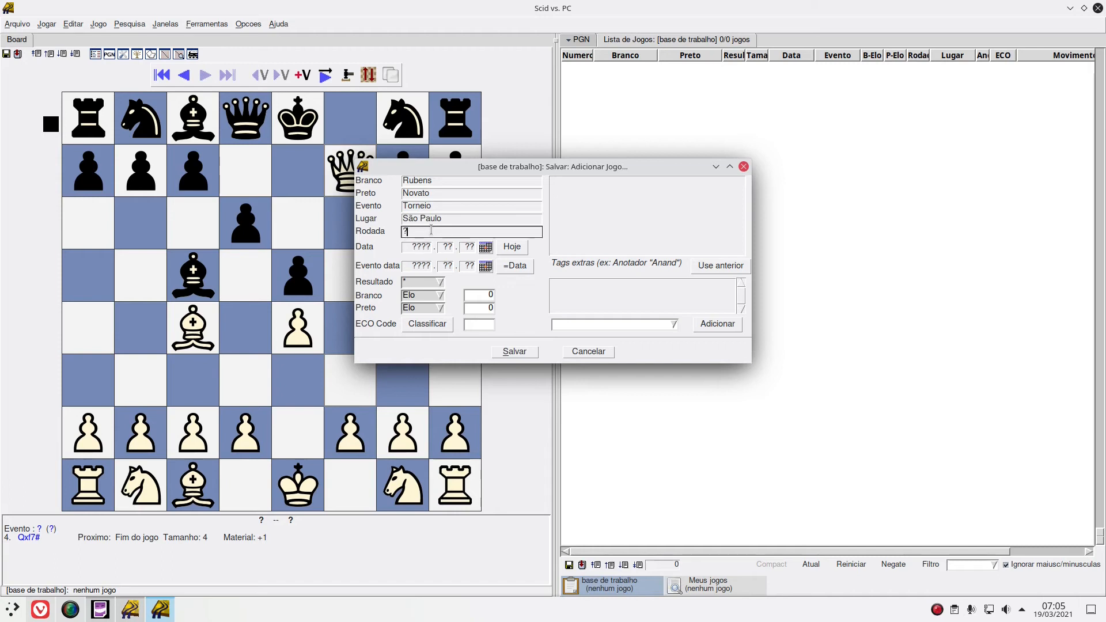
type("3")
Set the game date to today with a matching event date, classify its ECO code, and save the game.
left_click(511, 247)
left_click(514, 266)
left_click(416, 327)
left_click(515, 353)
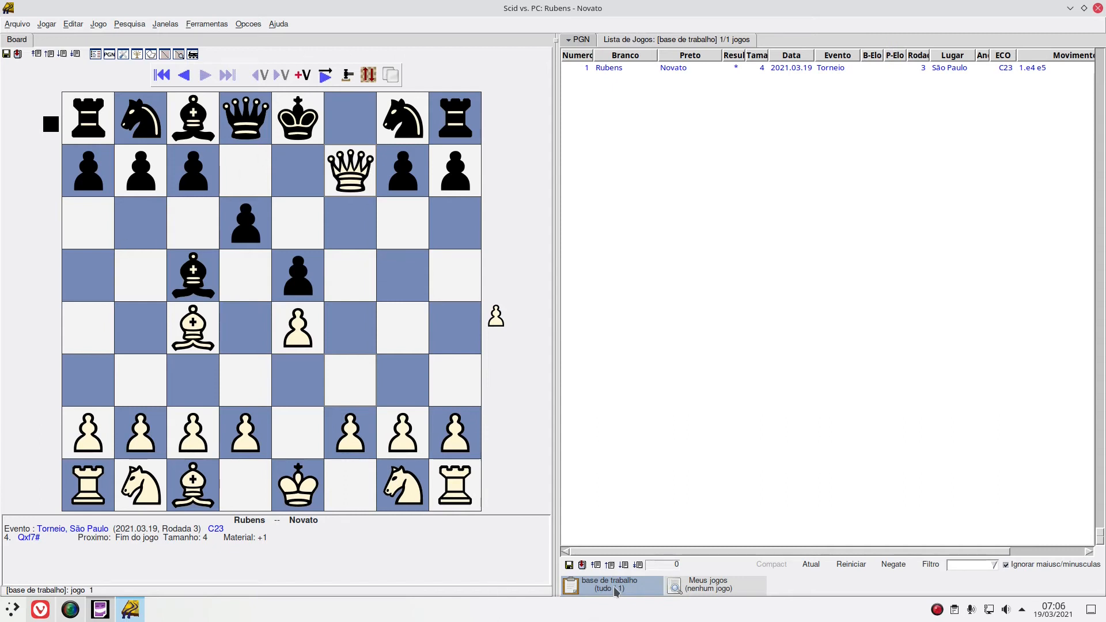
Copy the filtered game from "base de trabalho" into "Meus jogos" and switch to the "Meus jogos" database.
left_click_drag(614, 589, 722, 591)
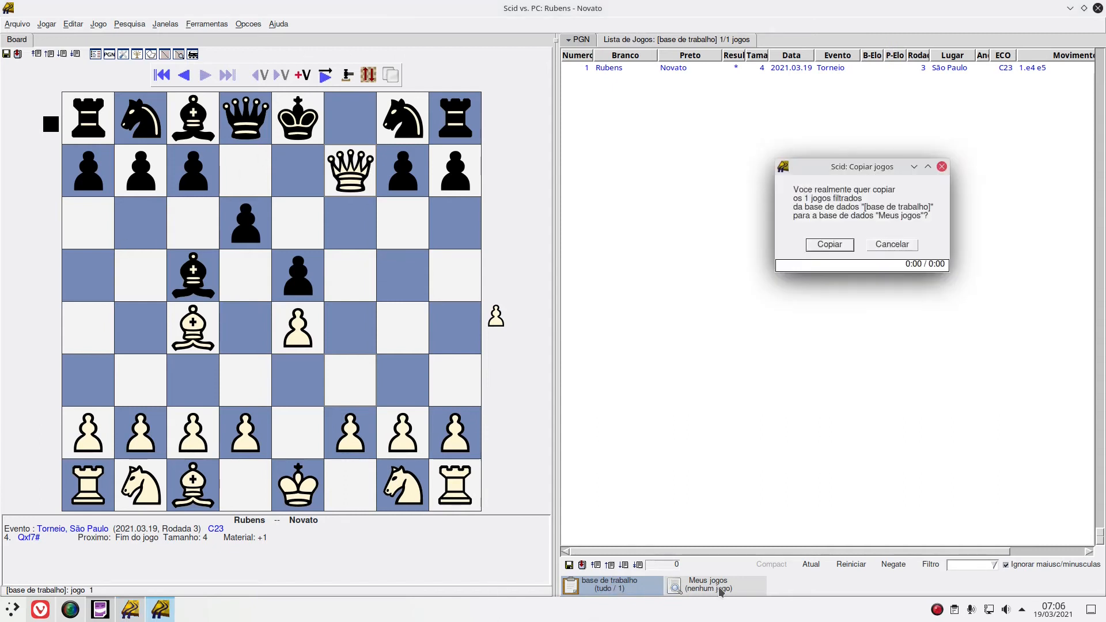
left_click(833, 246)
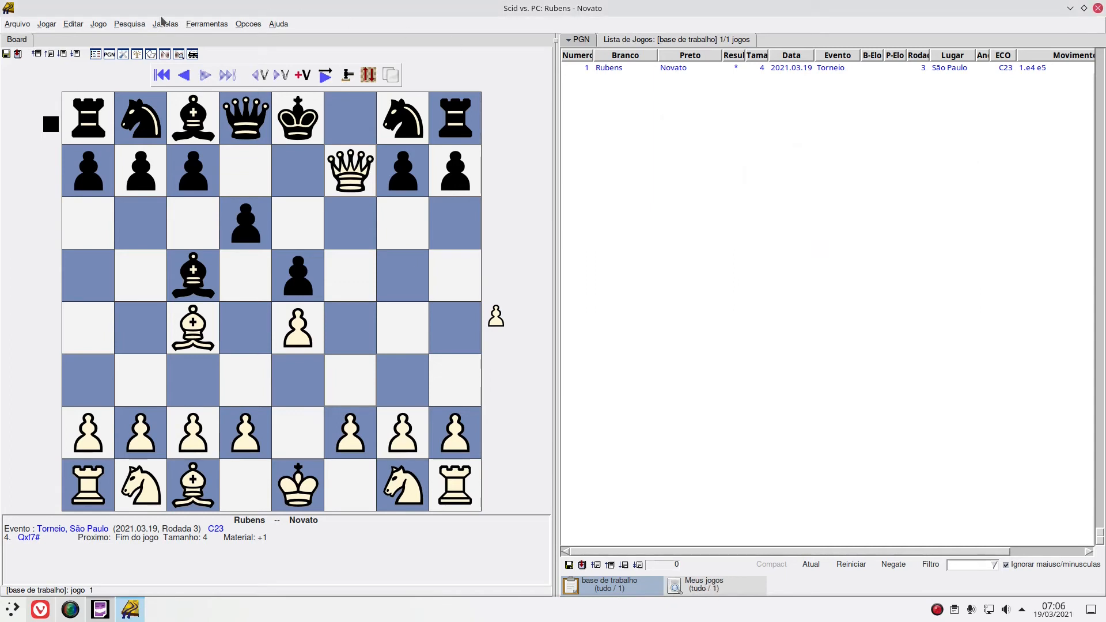
left_click(701, 590)
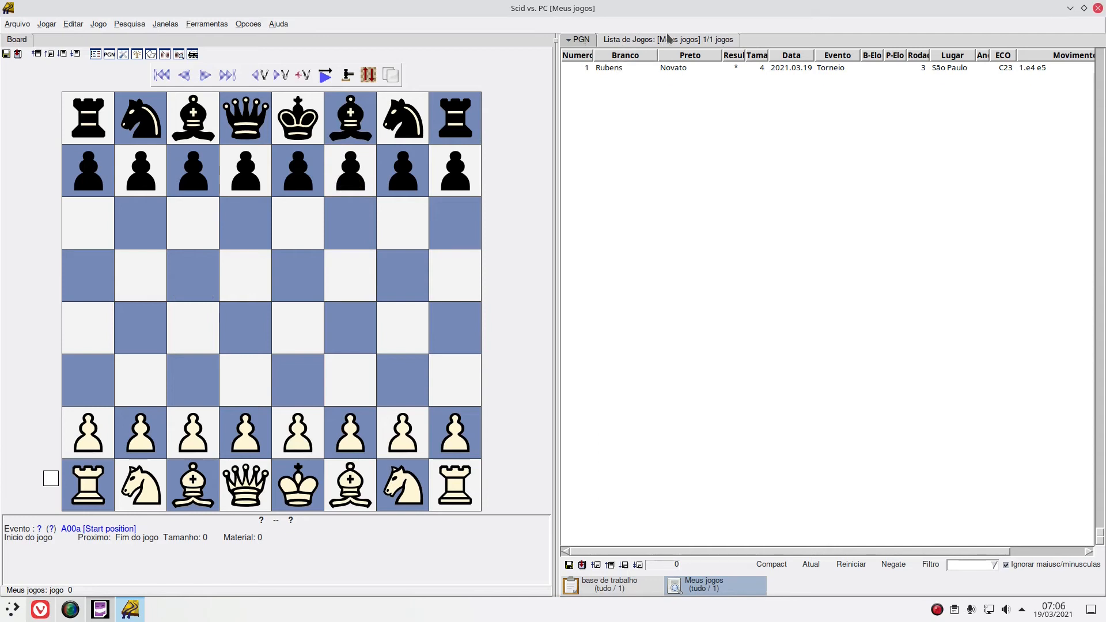
Load the game stored in "Meus jogos", view its PGN notation, and return to the game list.
left_click(581, 40)
left_click(635, 40)
left_click(583, 44)
left_click(616, 40)
left_click(611, 67)
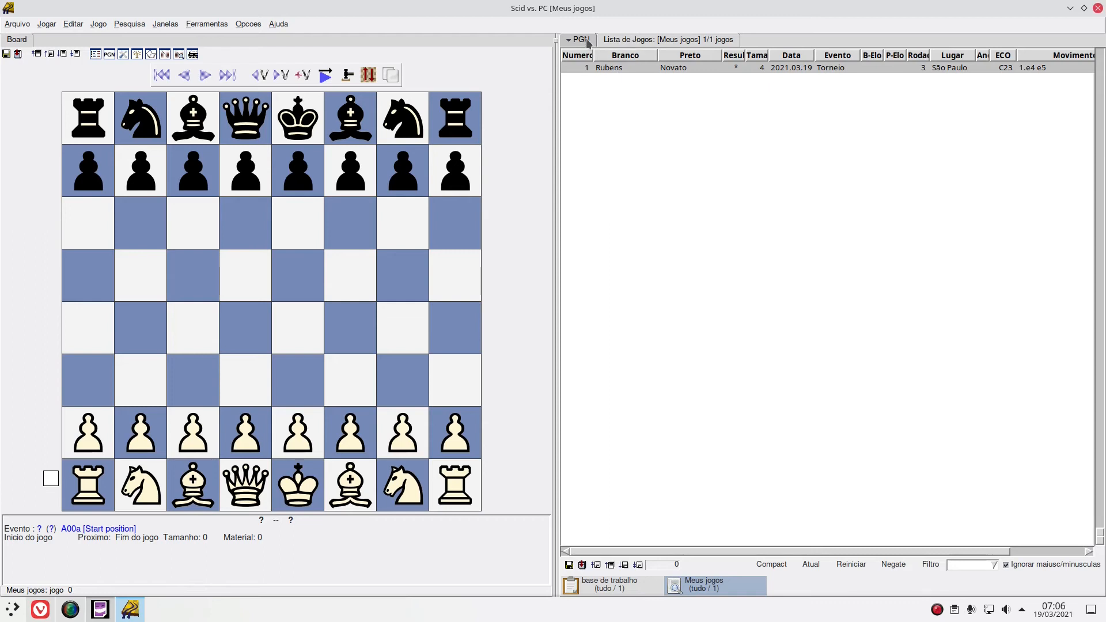
double_click(610, 69)
left_click(581, 40)
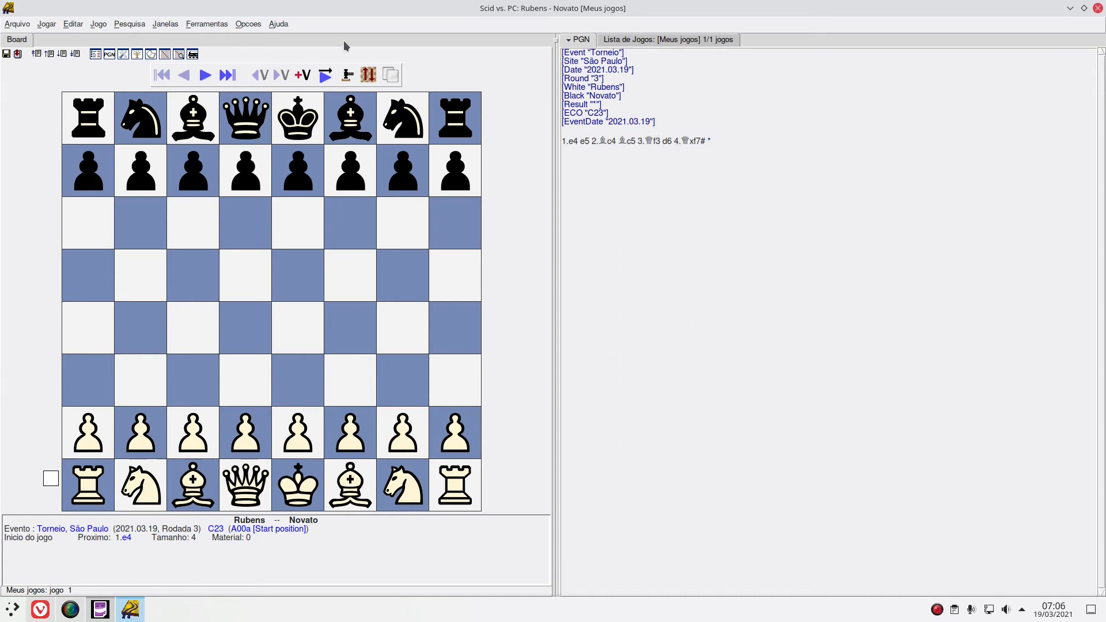
left_click(678, 40)
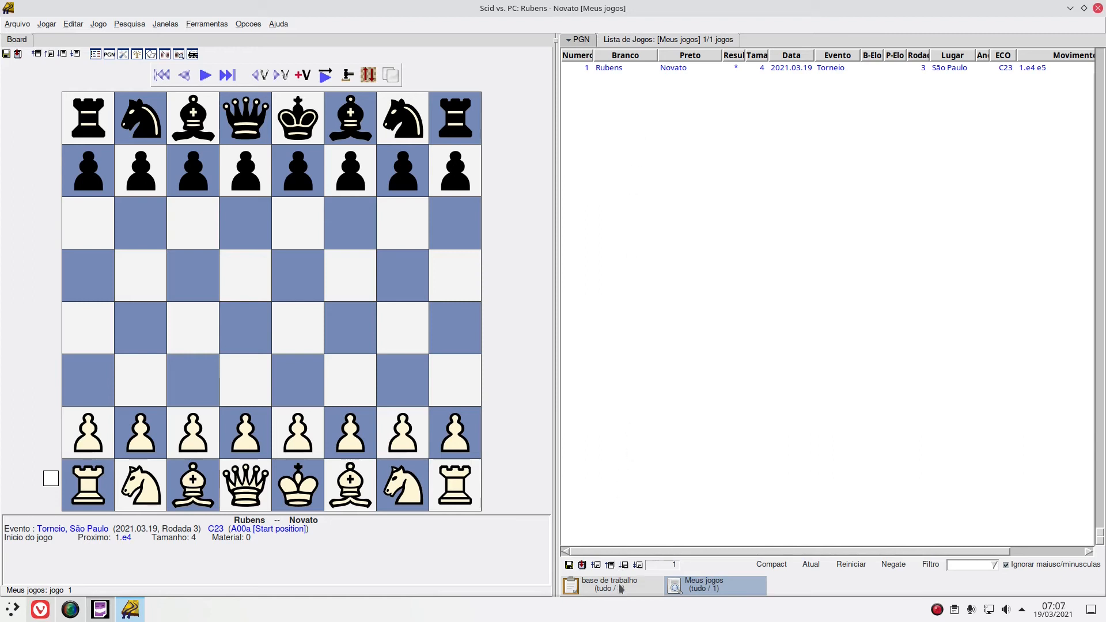
Open the file AUTO-ADV-4073.pgn from the Xadrez directory and look over its game list.
left_click(24, 24)
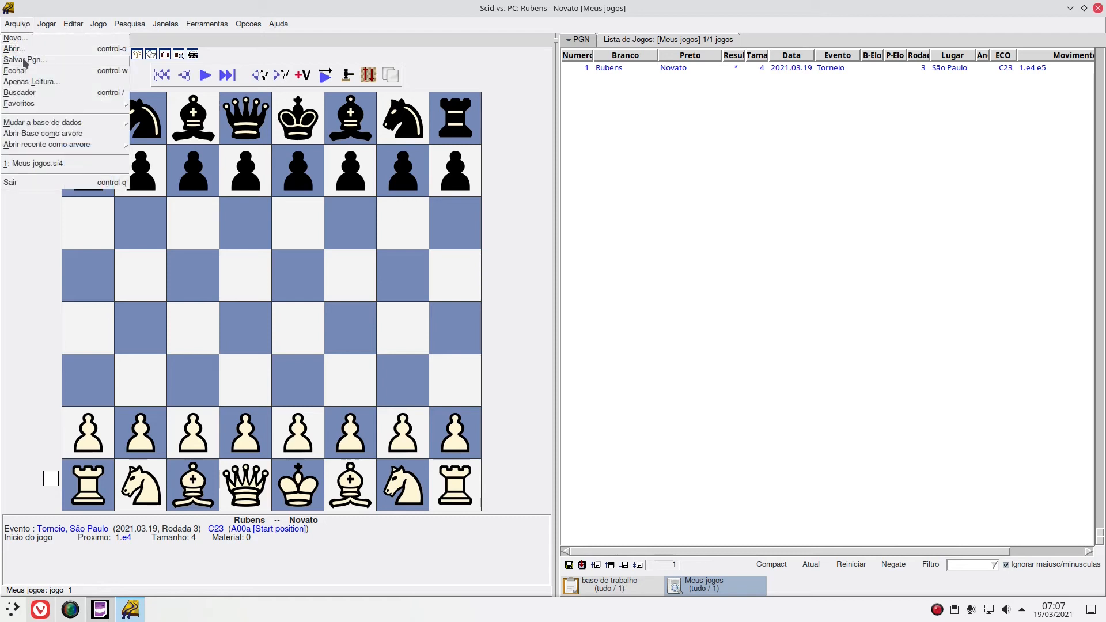
left_click(23, 49)
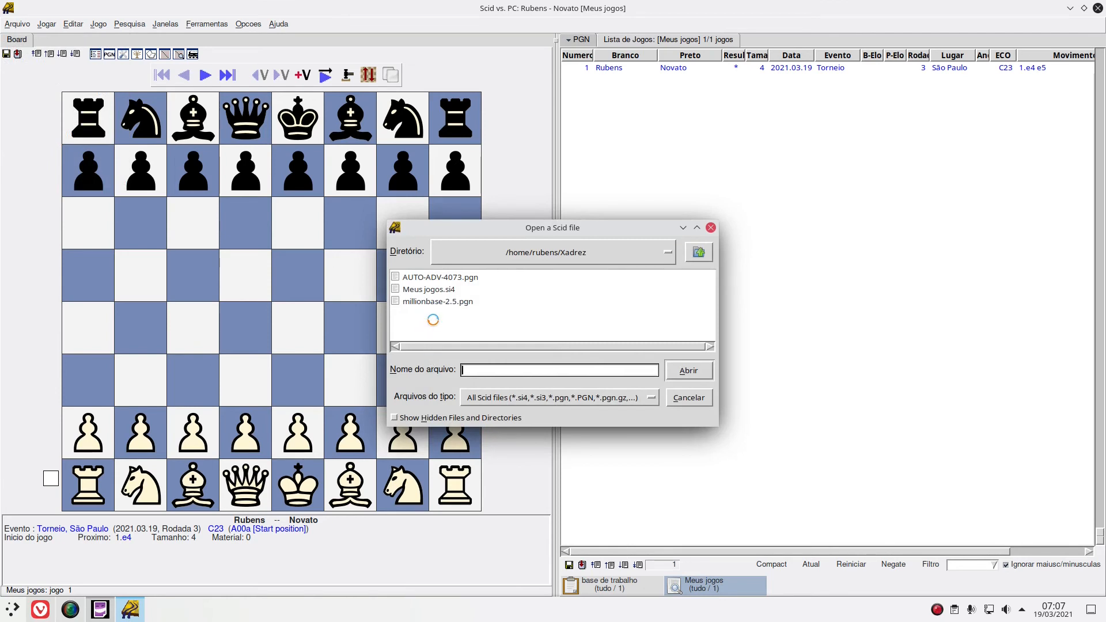
left_click(436, 277)
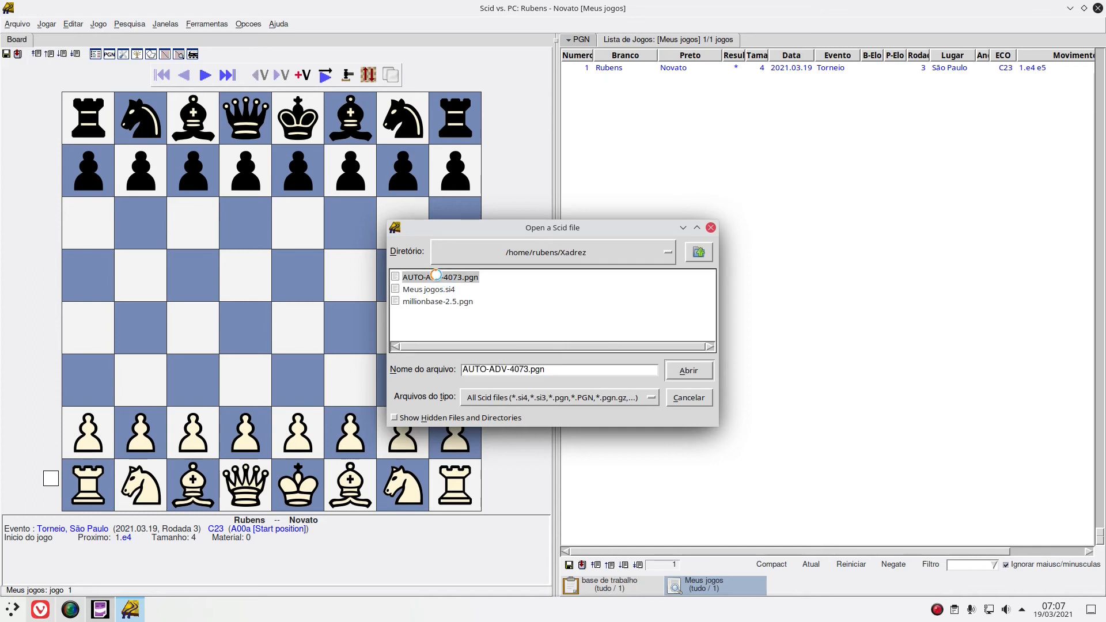
left_click(692, 371)
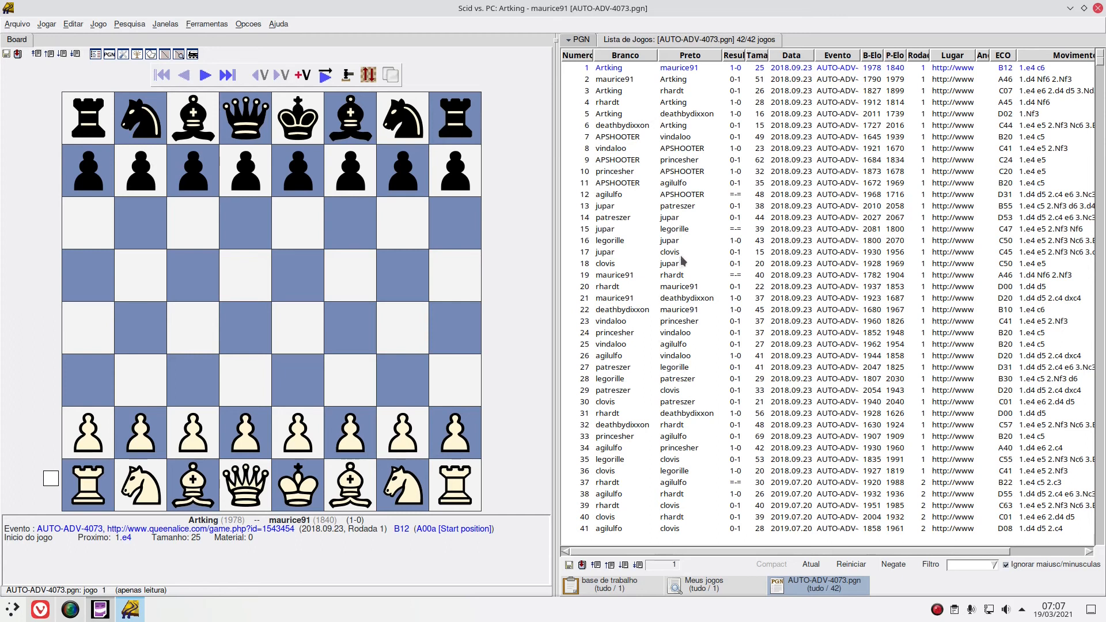
scroll(674, 144, "down", 1)
scroll(672, 144, "up", 2)
Create a new Scid database named "Torneio" in the Xadrez directory.
left_click(17, 25)
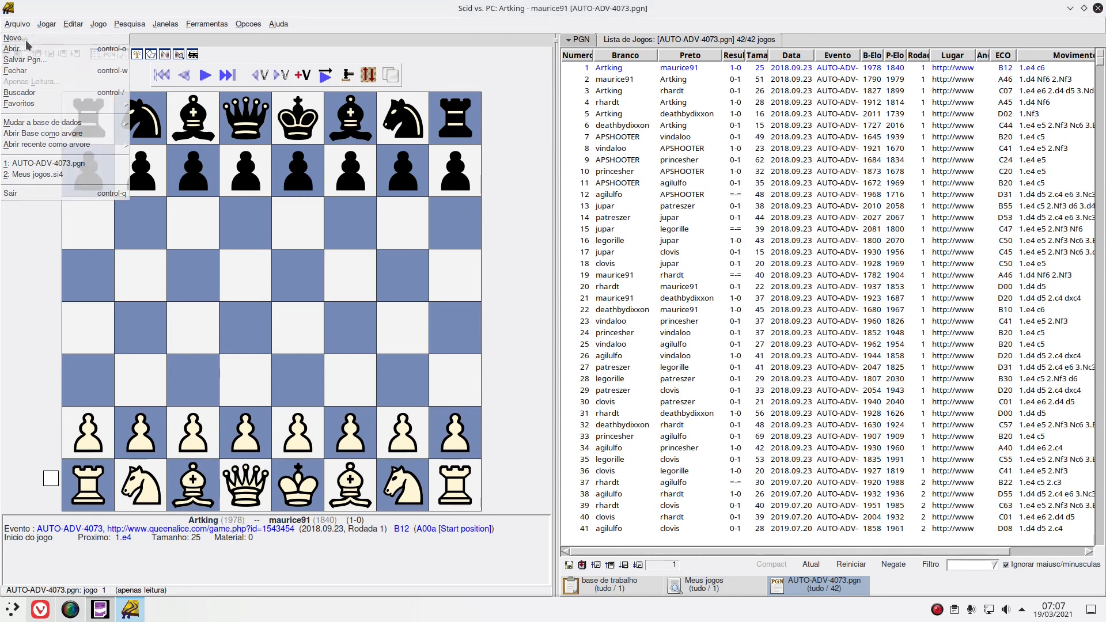
left_click(26, 39)
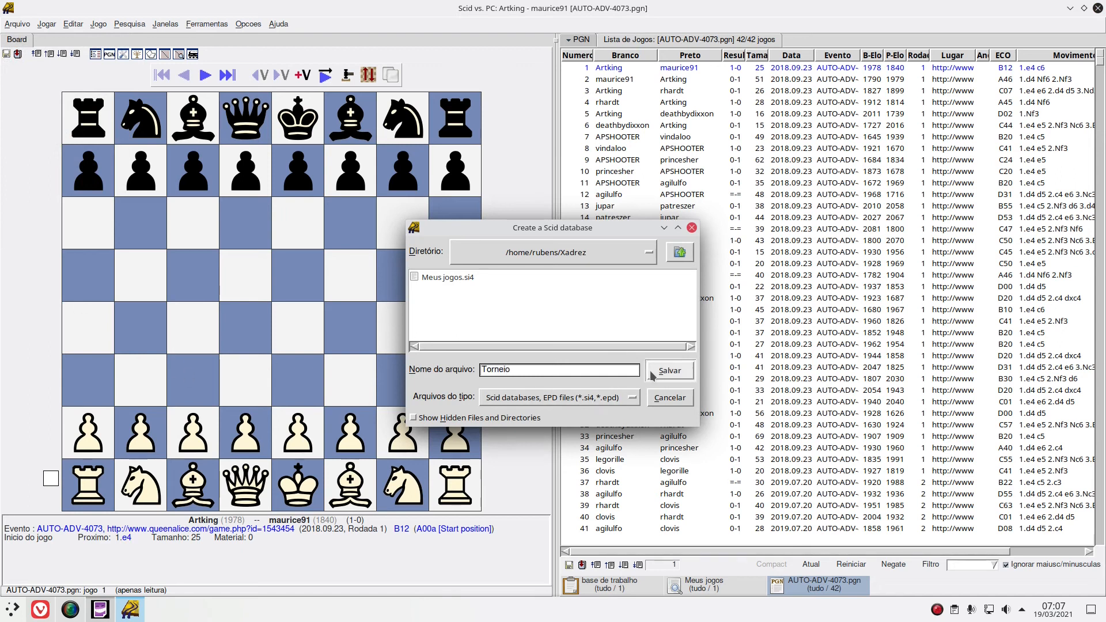
left_click(670, 370)
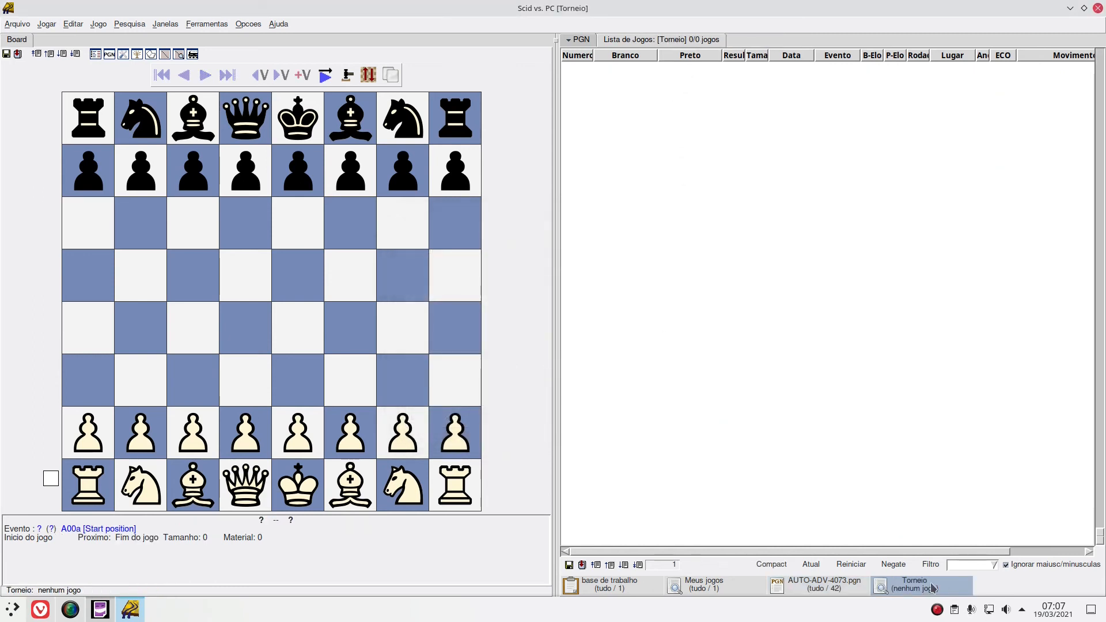
Copy all games from AUTO-ADV-4073.pgn into the "Torneio" database.
left_click(820, 583)
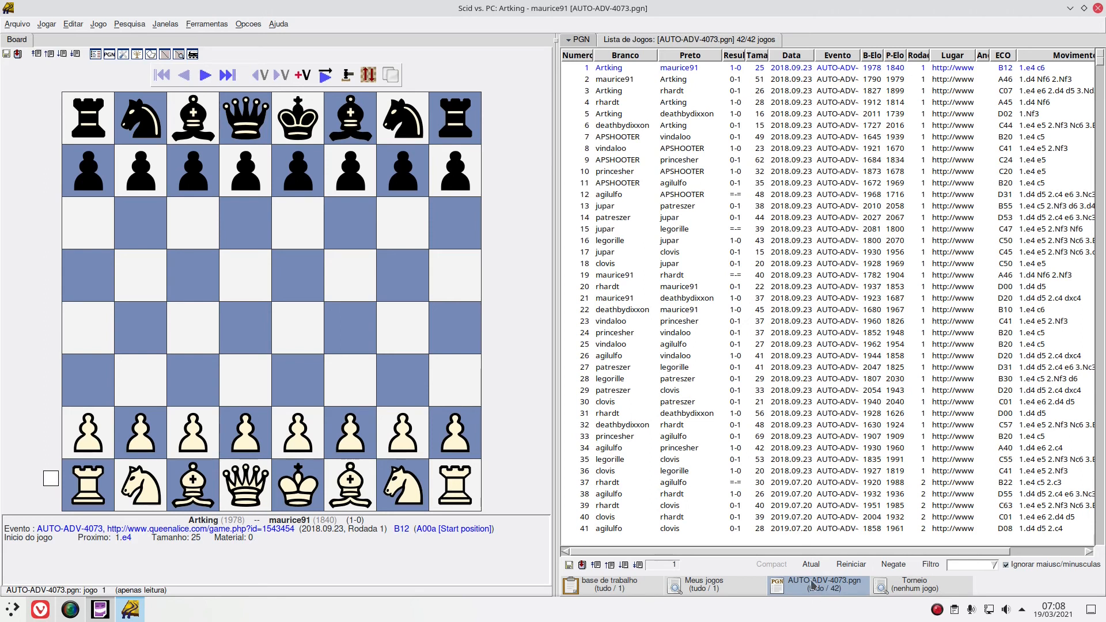
left_click(910, 586)
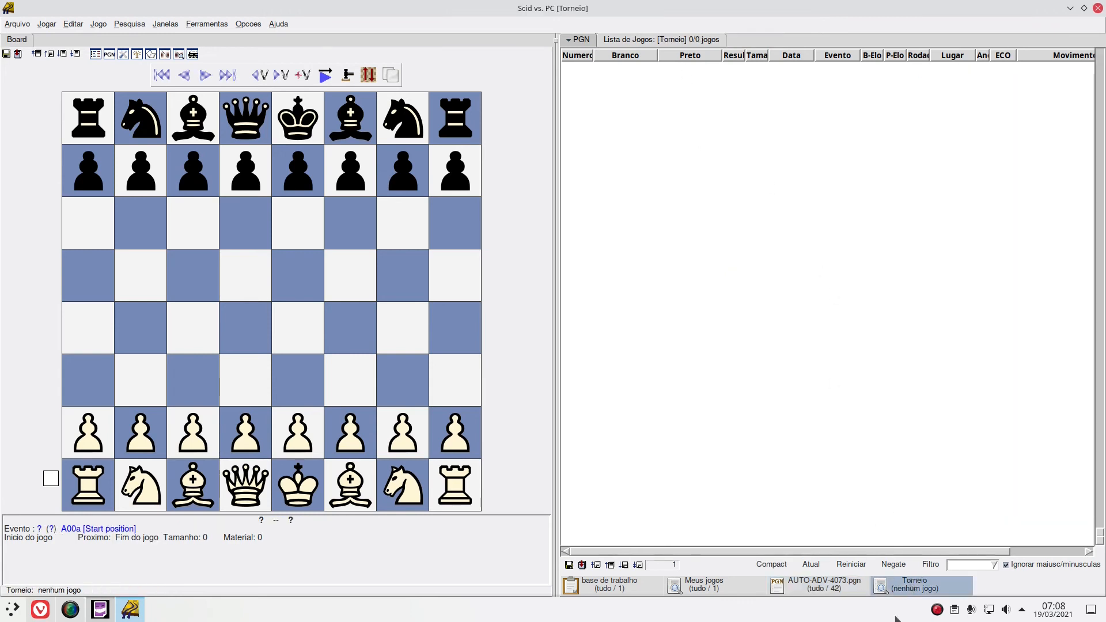
left_click_drag(824, 585, 911, 588)
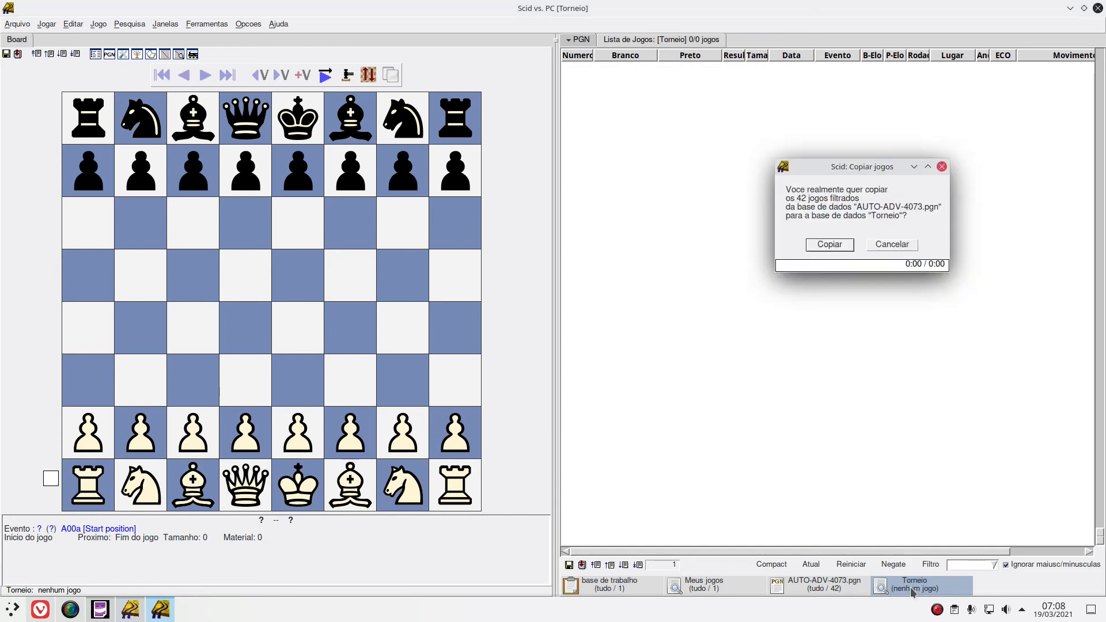
left_click(836, 244)
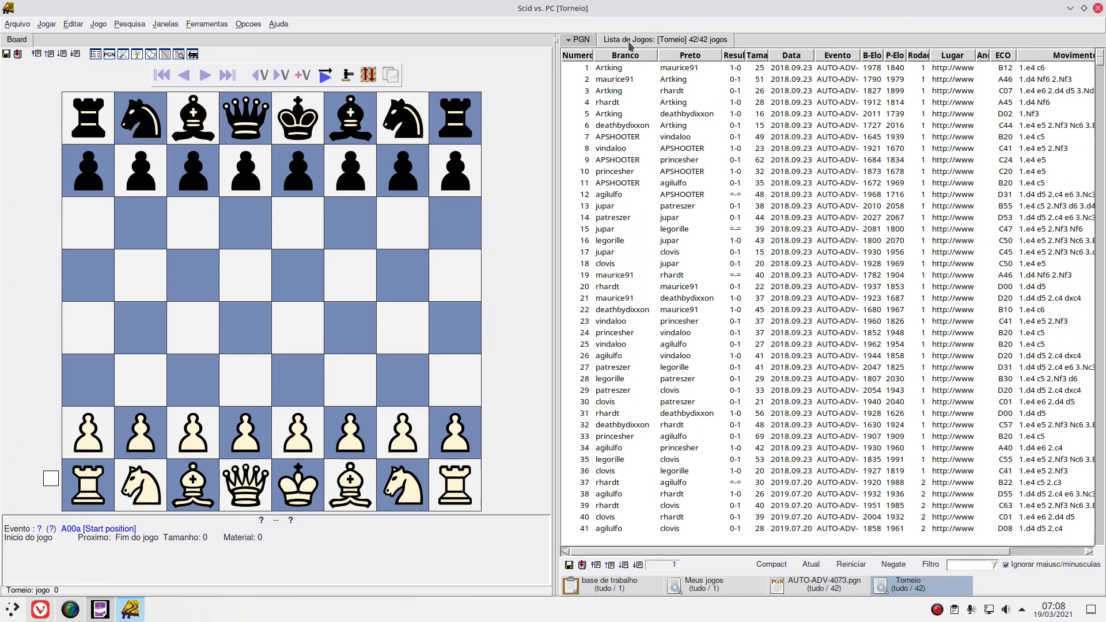
Load the first game in the "Torneio" list and display its PGN notation.
left_click(604, 68)
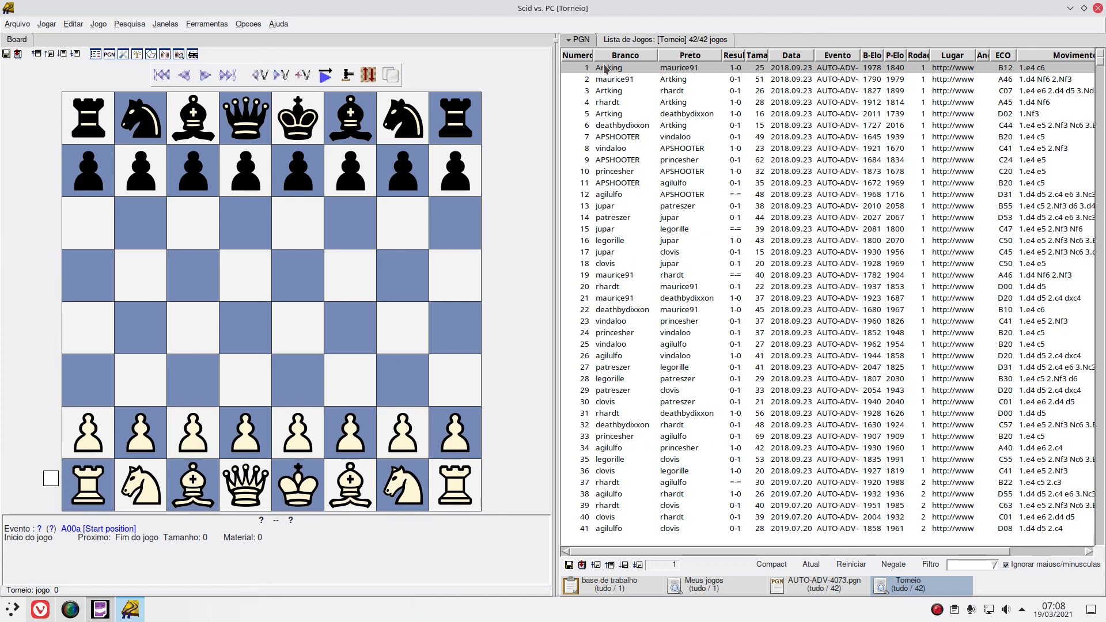
double_click(606, 68)
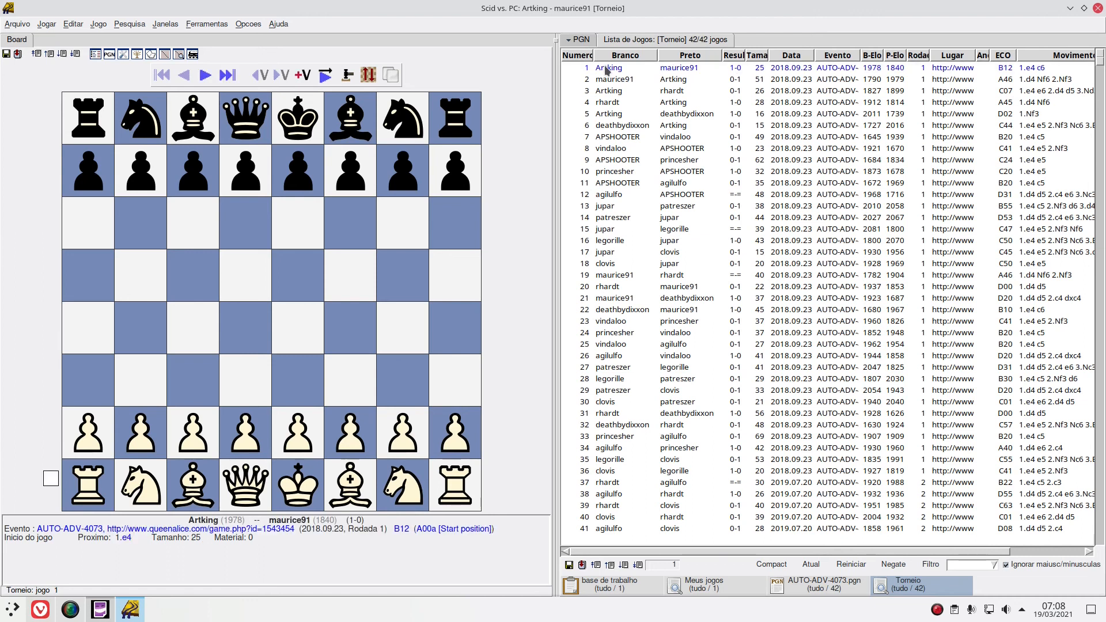
left_click(574, 41)
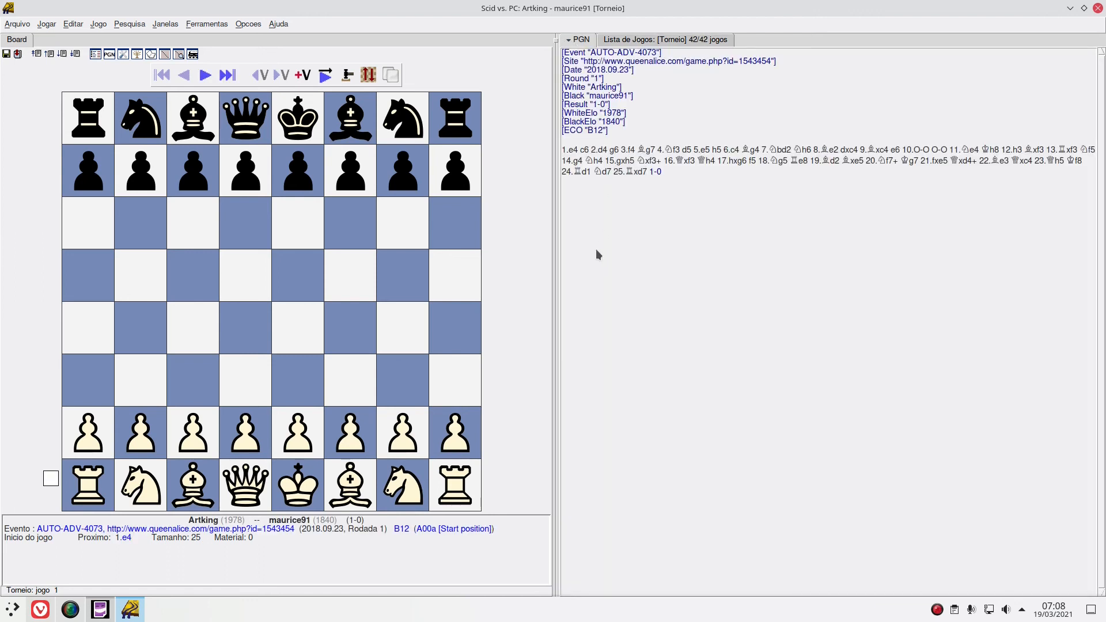
Replay the loaded game move by move up to White's ninth move, Bxc4.
left_click(203, 76)
left_click(202, 76)
left_click(203, 76)
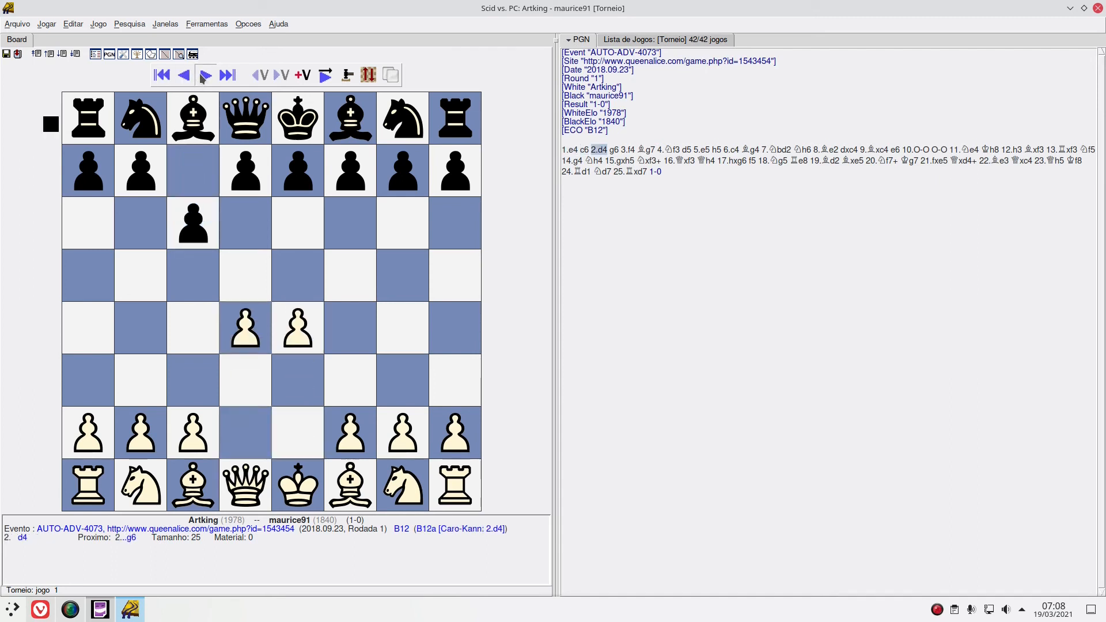
left_click(202, 76)
left_click(203, 76)
left_click(203, 76)
left_click(203, 76)
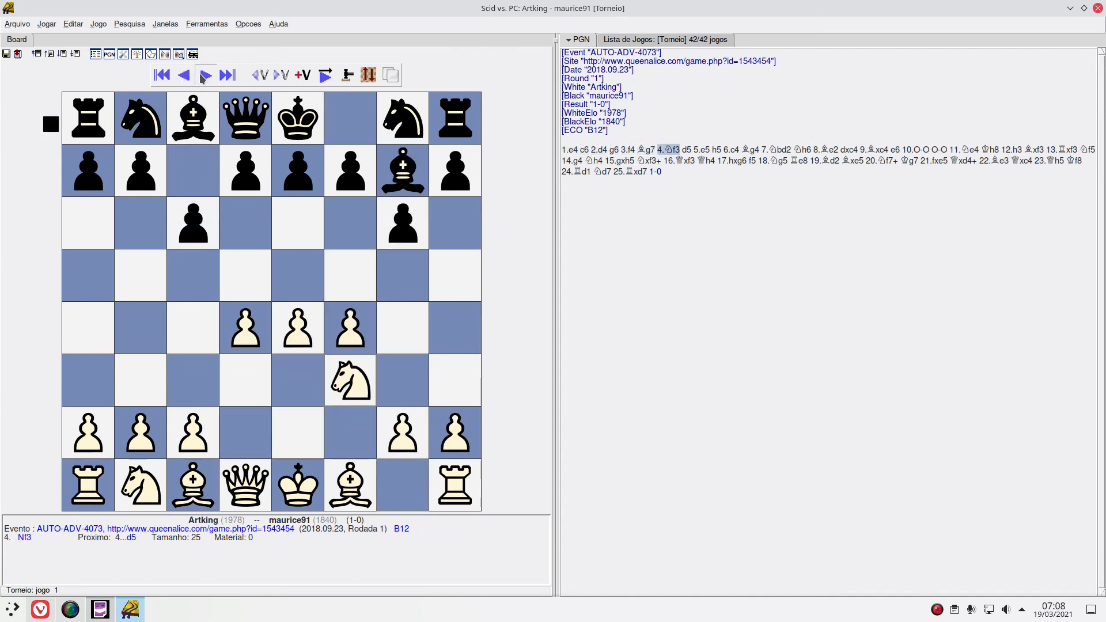
left_click(203, 76)
left_click(202, 77)
left_click(203, 76)
left_click(203, 76)
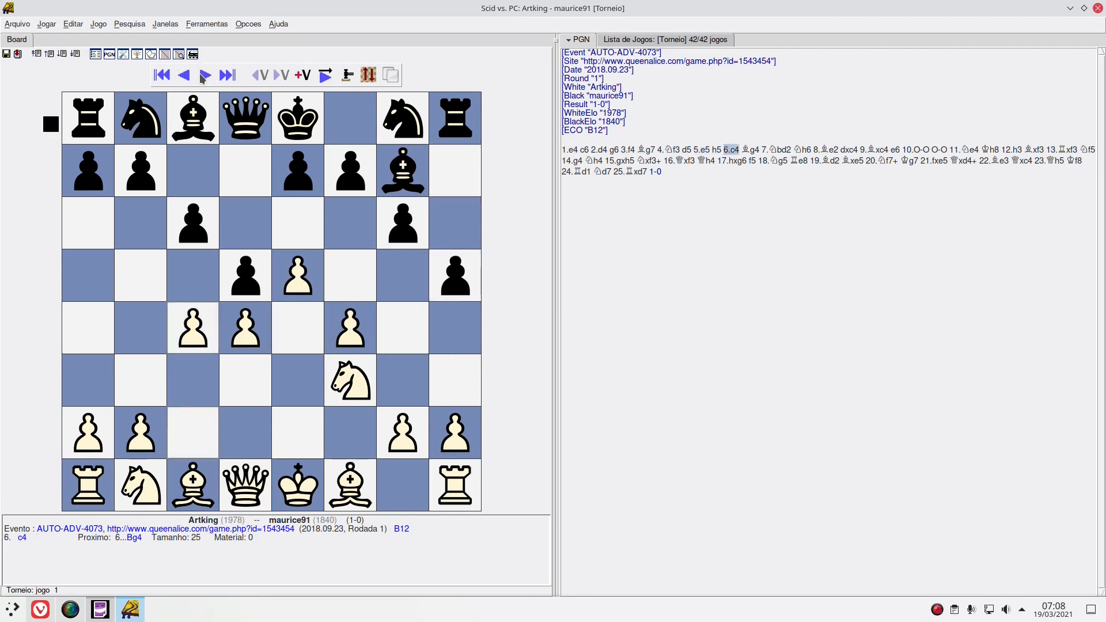
left_click(202, 76)
left_click(203, 76)
left_click(202, 76)
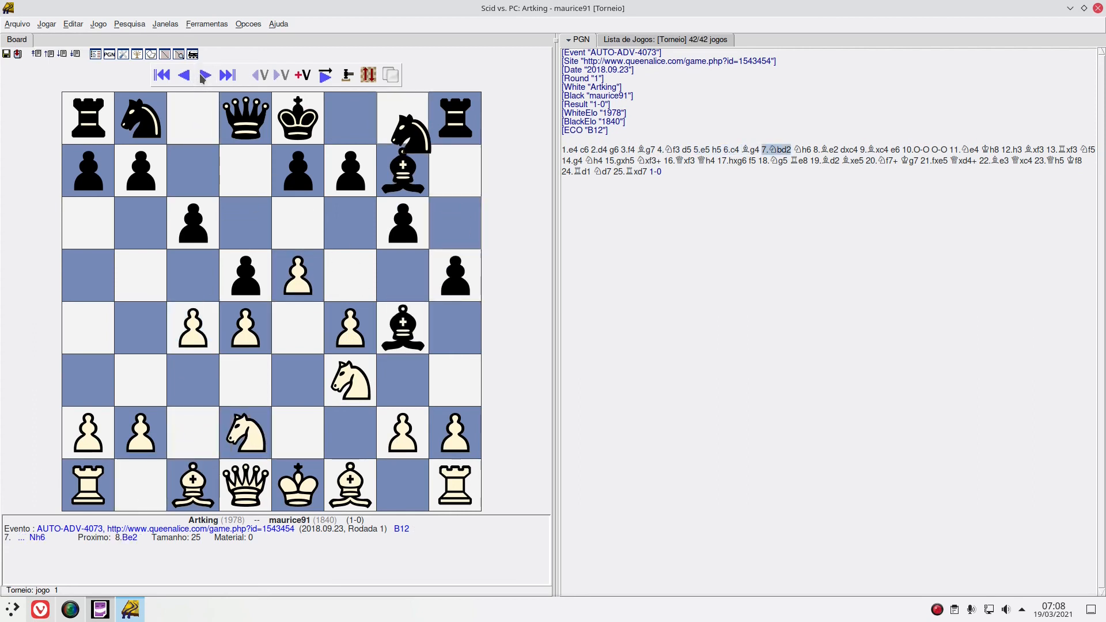
left_click(203, 76)
left_click(203, 76)
left_click(203, 76)
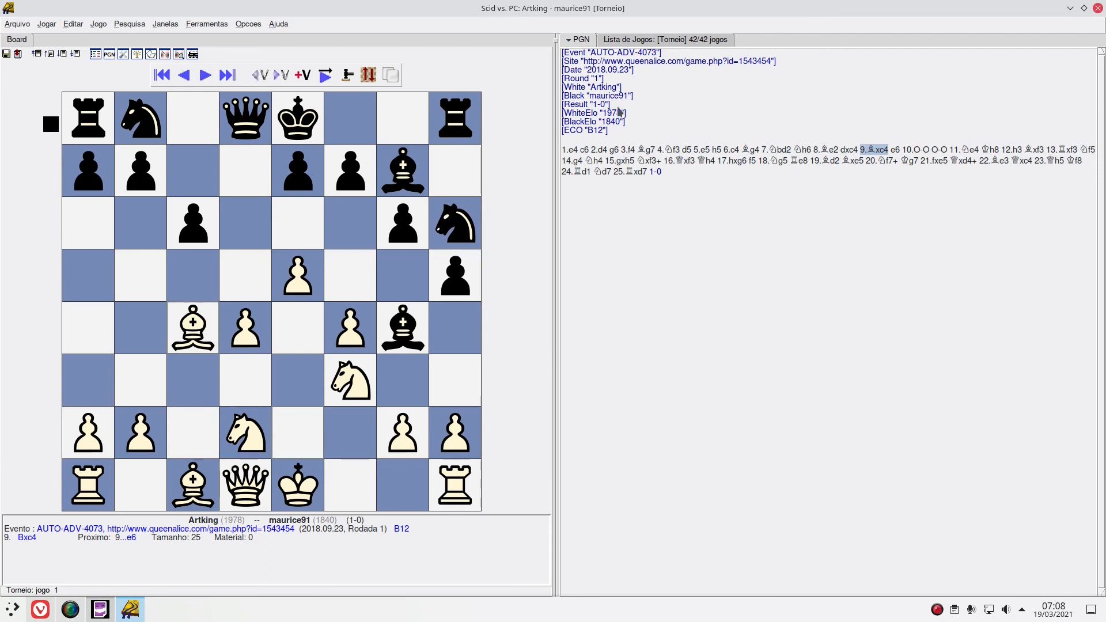
Return to the game list and switch to the AUTO-ADV-4073.pgn database.
left_click(644, 41)
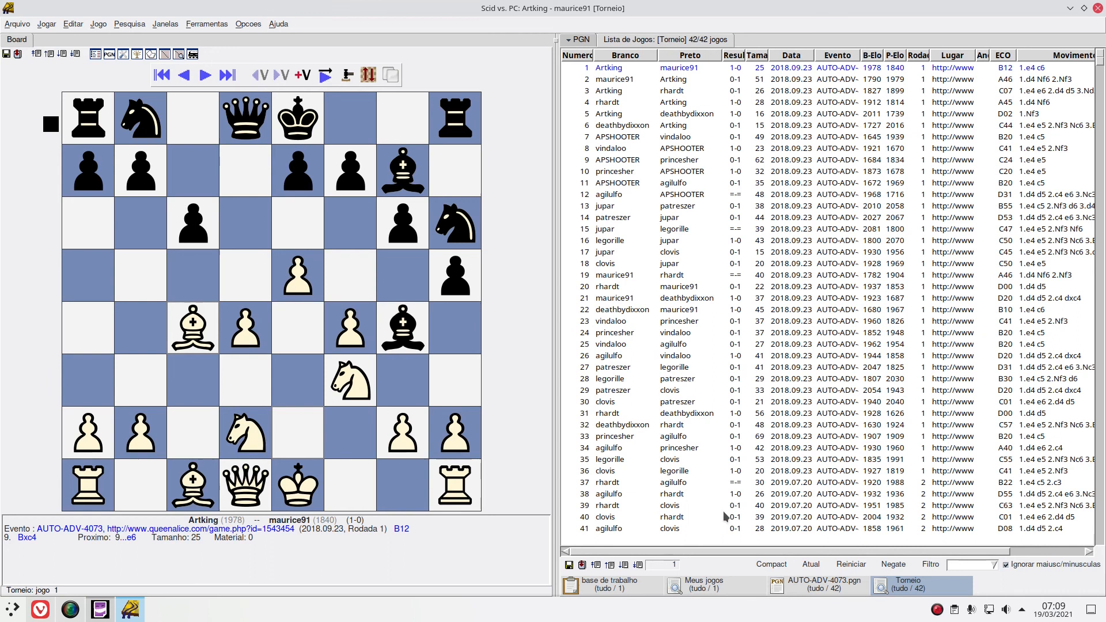
left_click(831, 593)
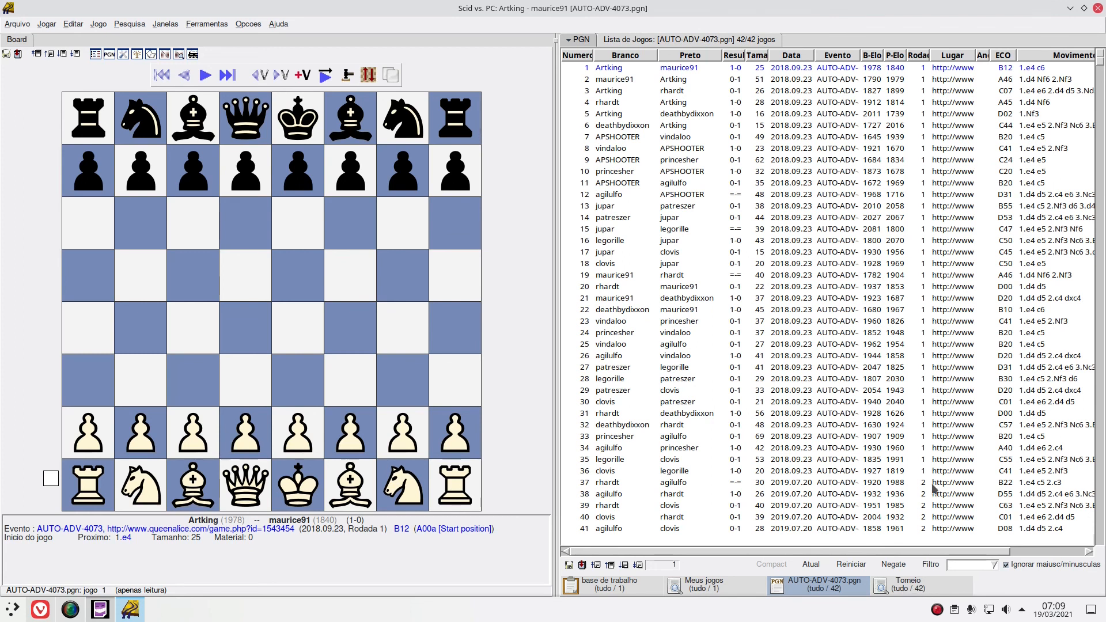
Close Scid vs. PC, restart it from the desktop, and bring its main window to the front.
left_click(1098, 8)
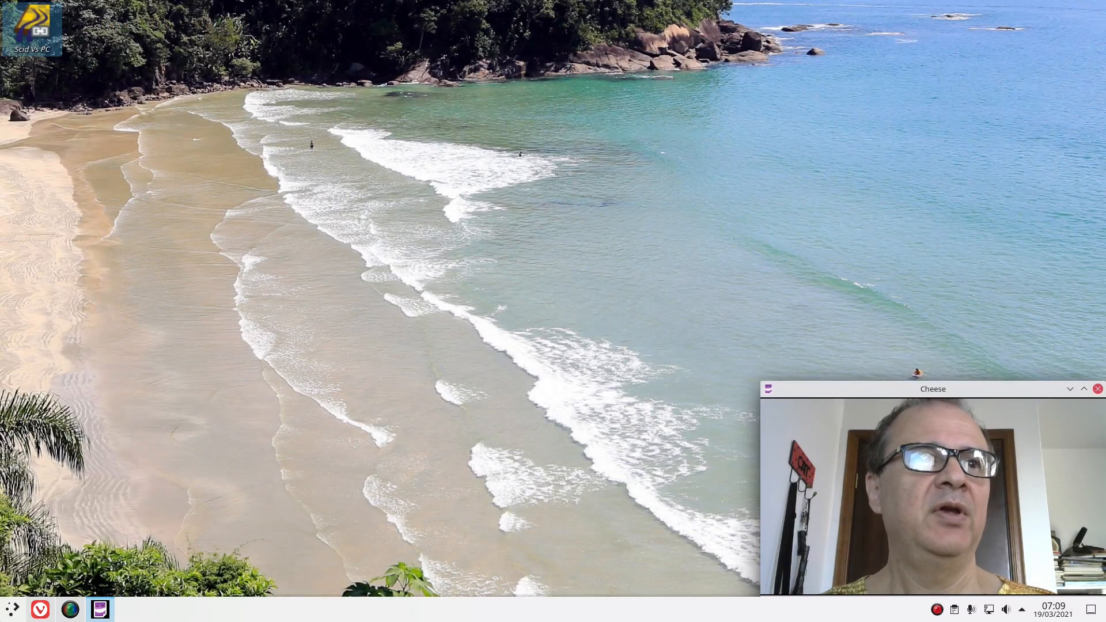
left_click(10, 610)
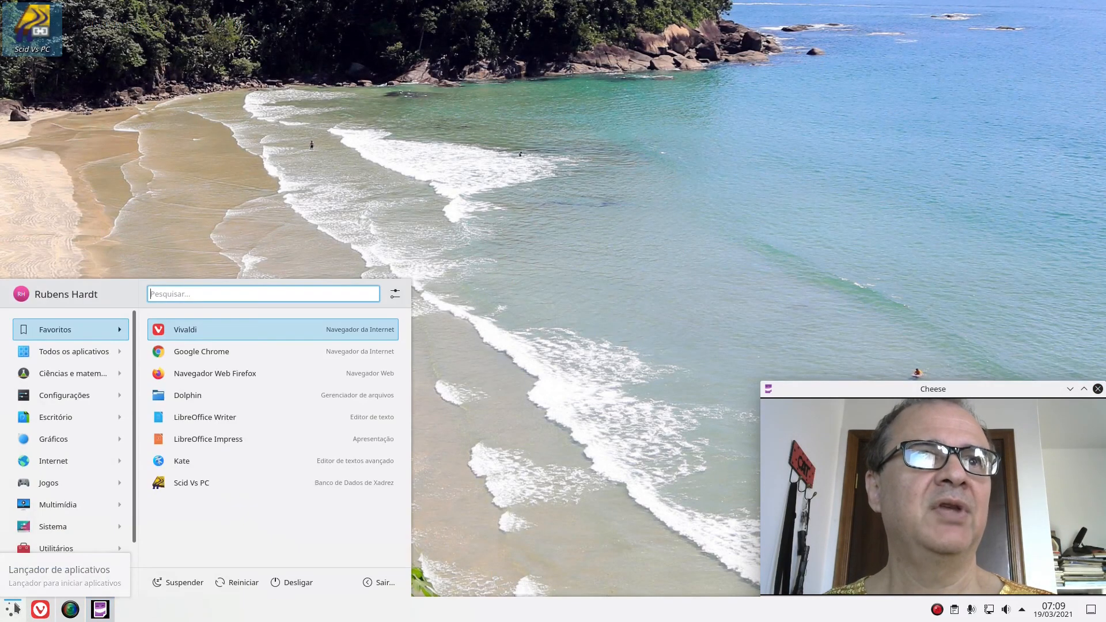
left_click(11, 610)
left_click(21, 14)
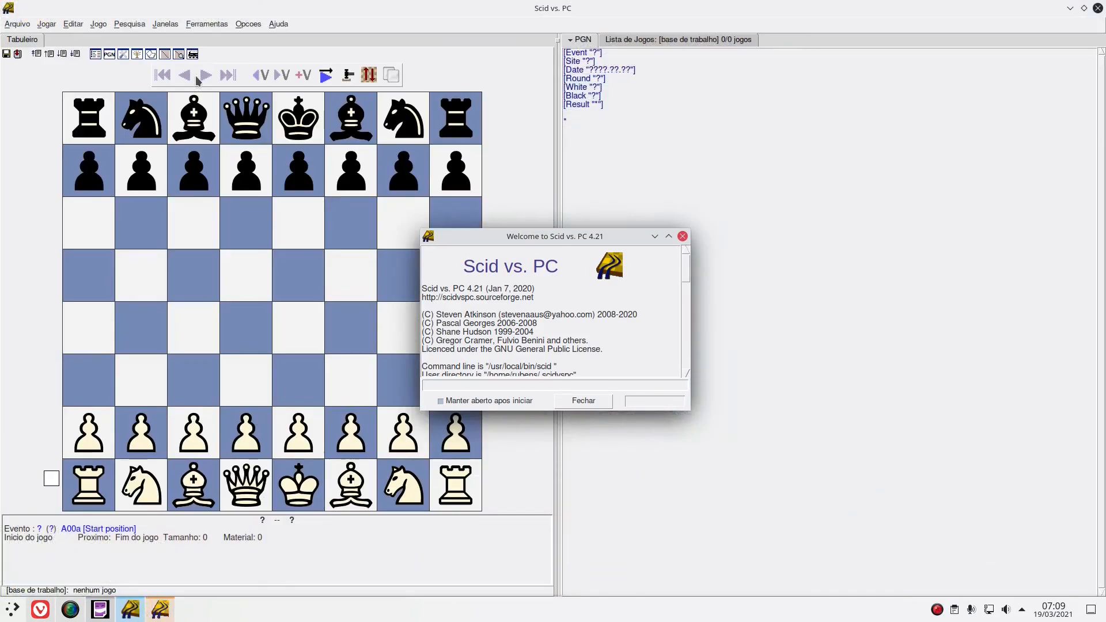
mouse_move(0, 0)
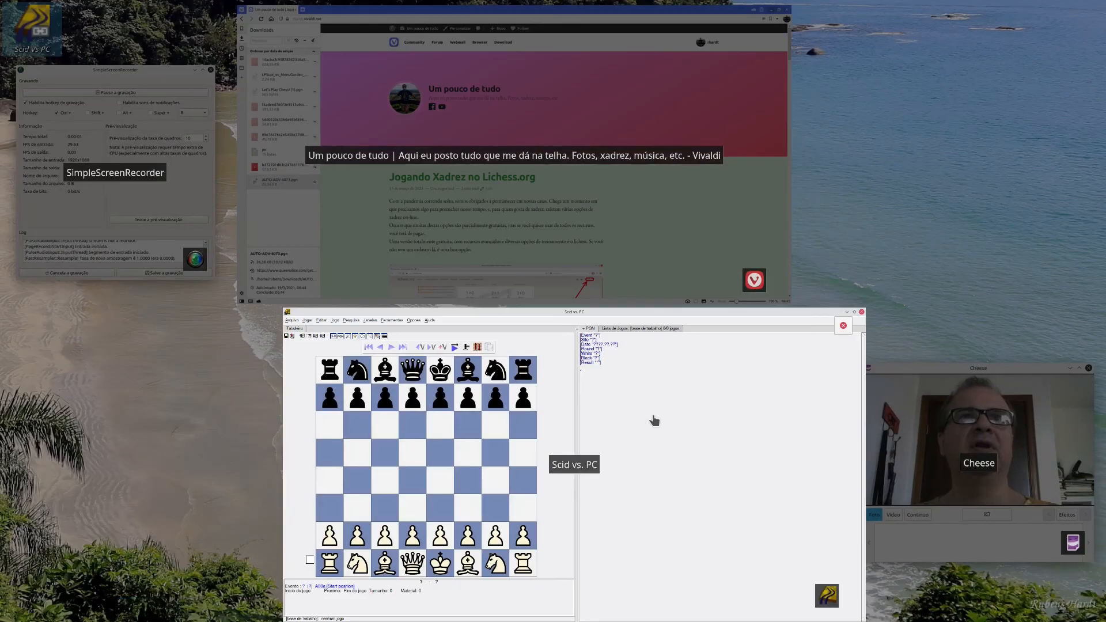
left_click(655, 416)
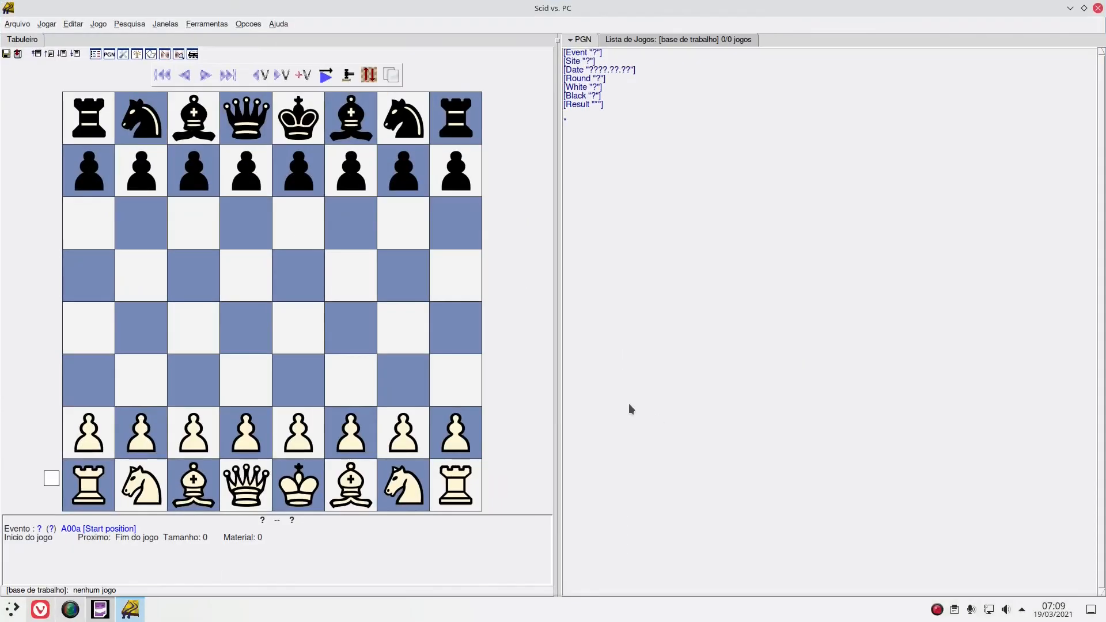
Reopen the recent database "Meus jogos.si4" and replay its game through to the final move, 4.Qxf7#.
left_click(18, 25)
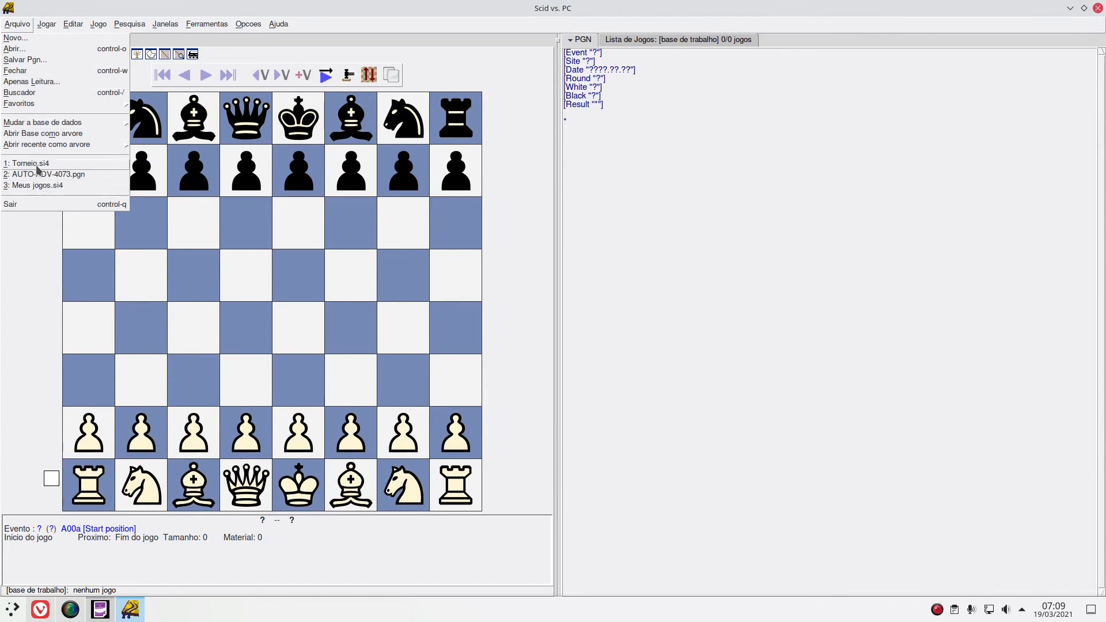
left_click(42, 185)
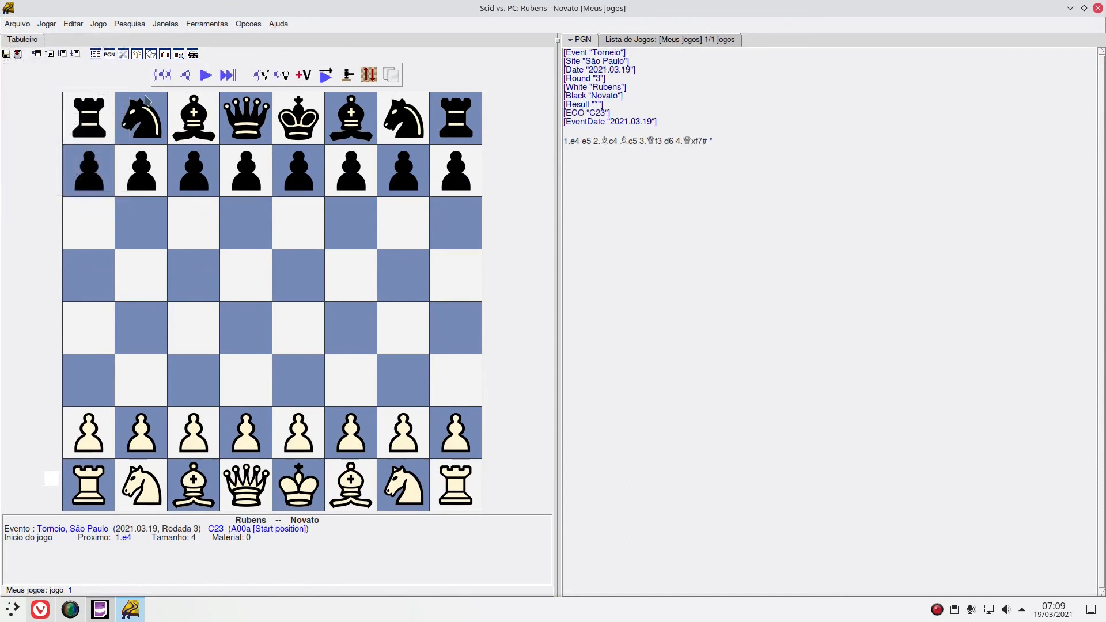
left_click(205, 75)
left_click(205, 75)
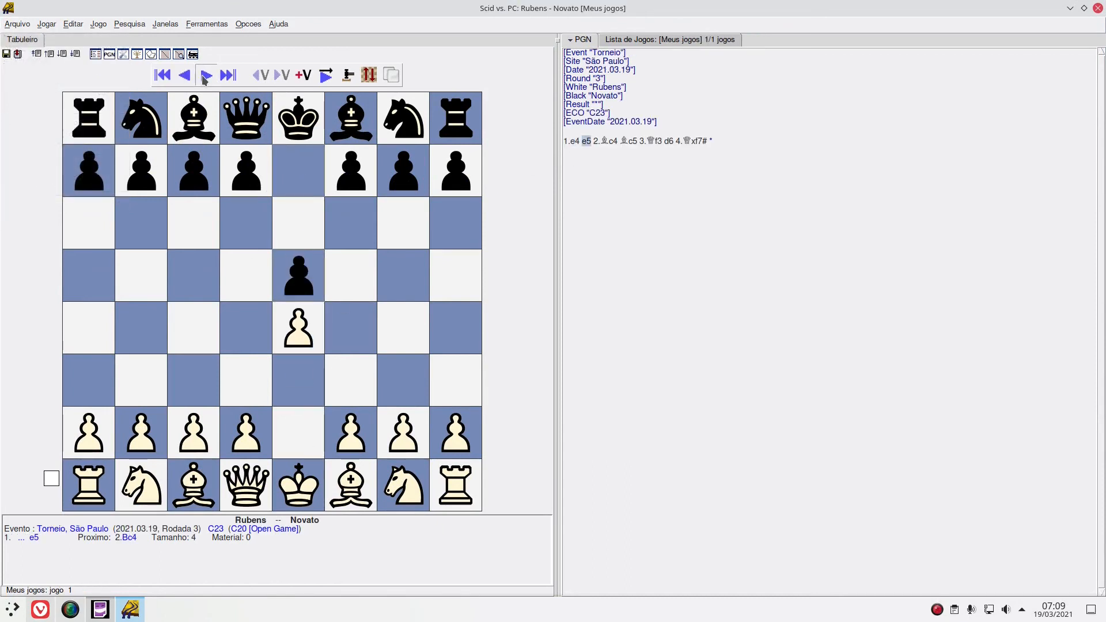
left_click(205, 76)
left_click(205, 76)
left_click(205, 76)
left_click(205, 75)
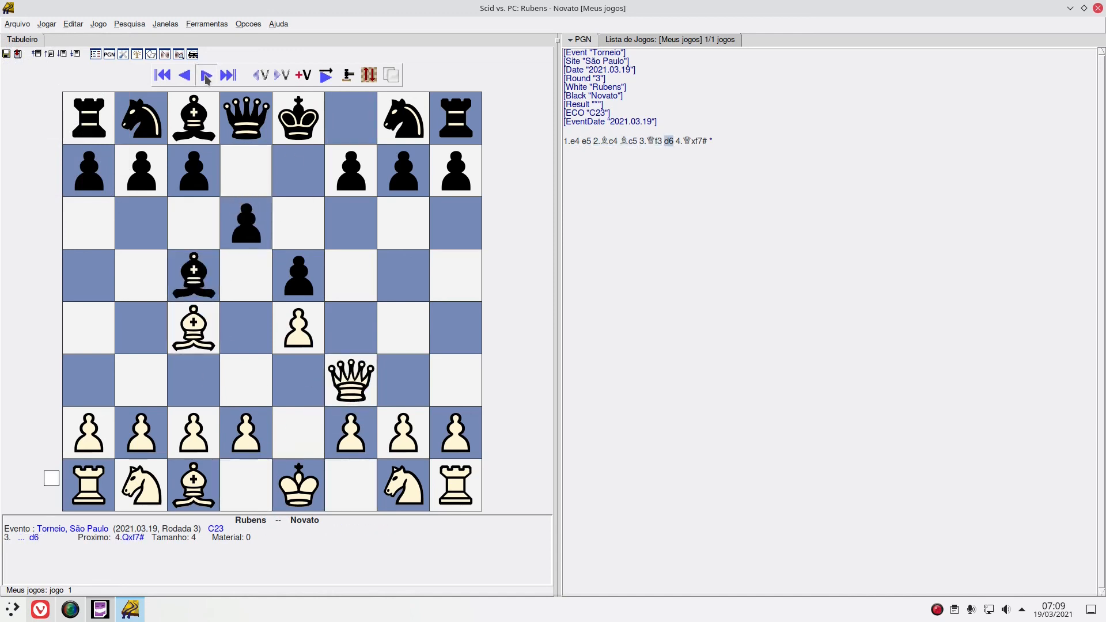
left_click(205, 75)
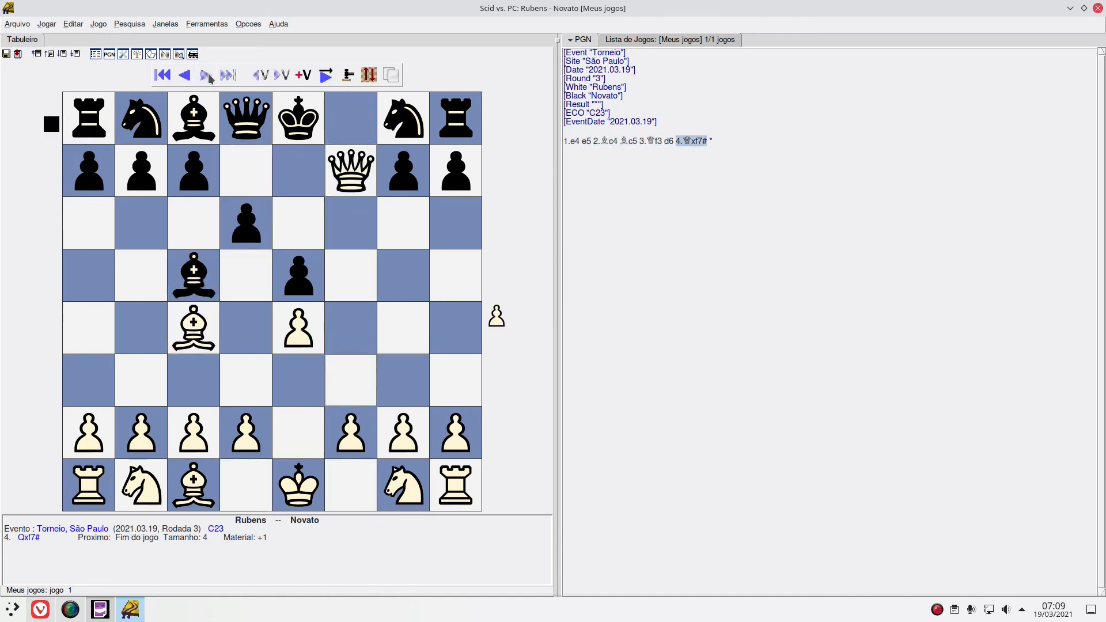